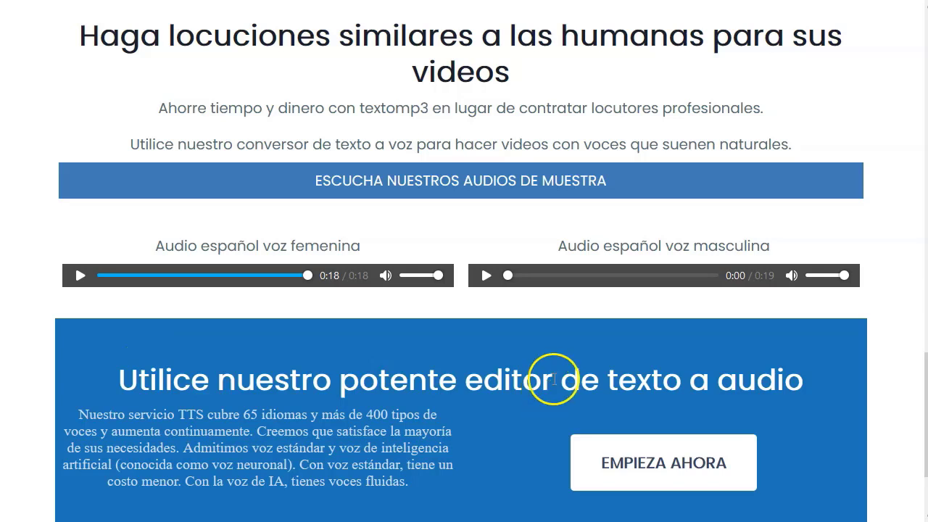
# - Play part of the Spanish male voice audio sample and pause it
pyautogui.click(486, 275)
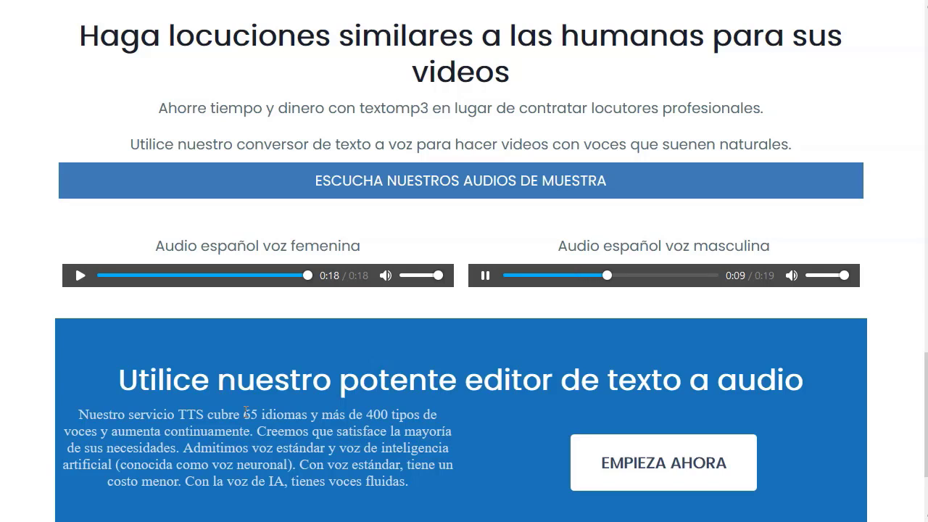
pyautogui.click(485, 275)
pyautogui.scroll(-2, 435, 297)
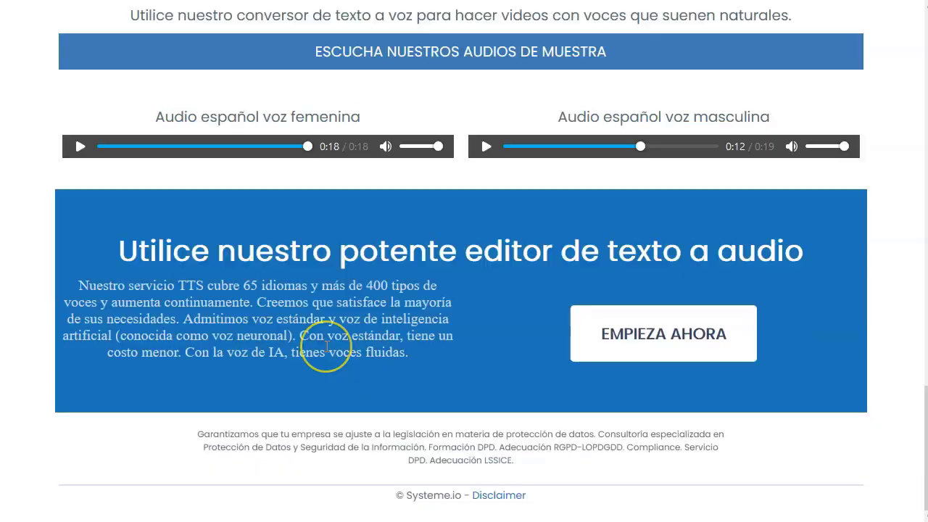
pyautogui.scroll(2, 326, 345)
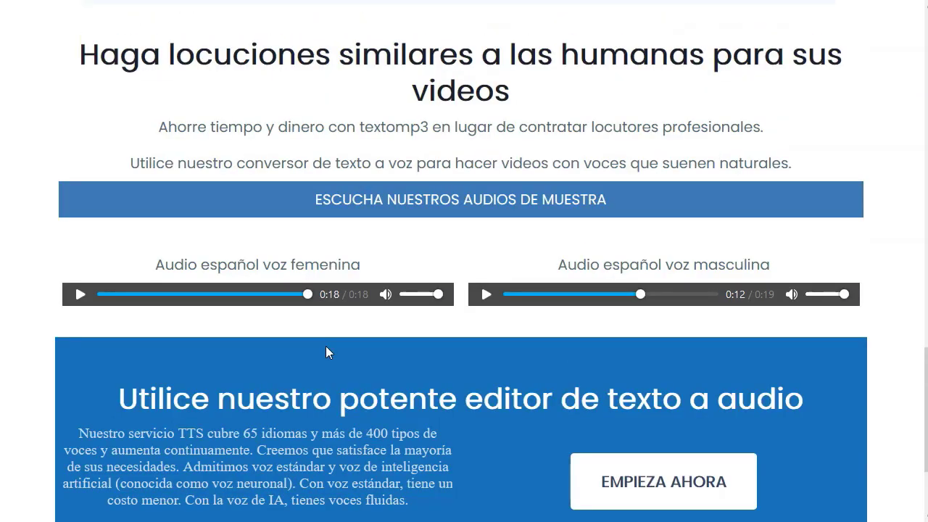
pyautogui.scroll(1, 326, 352)
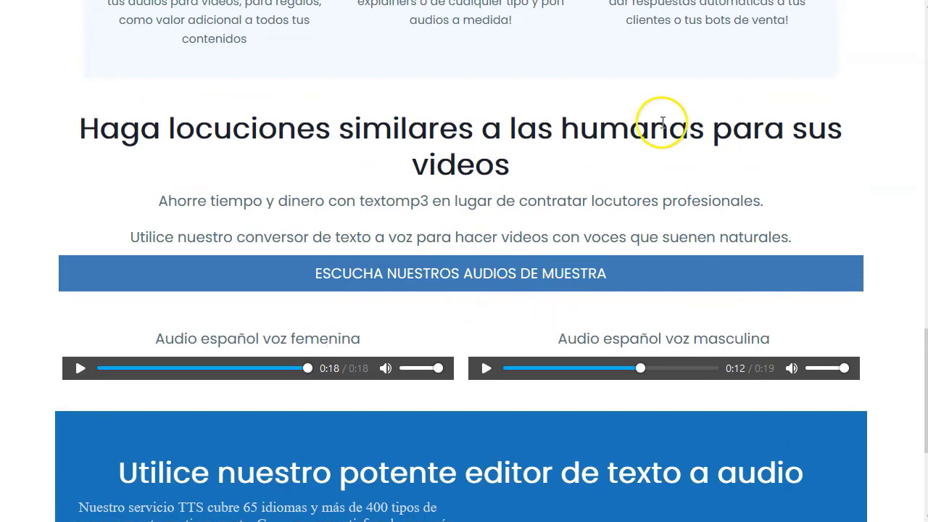
# - View the landing page's "EMPIEZA AHORA" sign-up form and close it without filling it in
pyautogui.scroll(10, 373, 152)
pyautogui.scroll(-6, 390, 178)
pyautogui.scroll(-7, 390, 177)
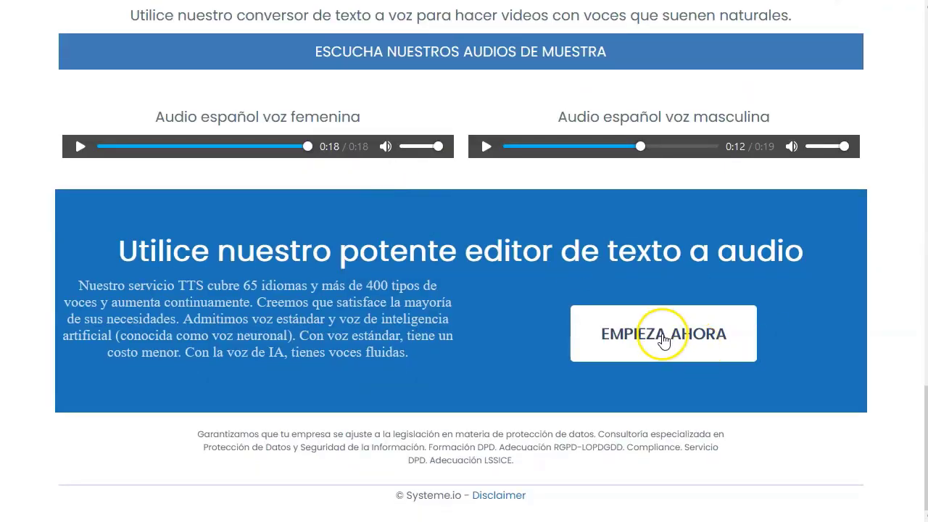
pyautogui.click(660, 335)
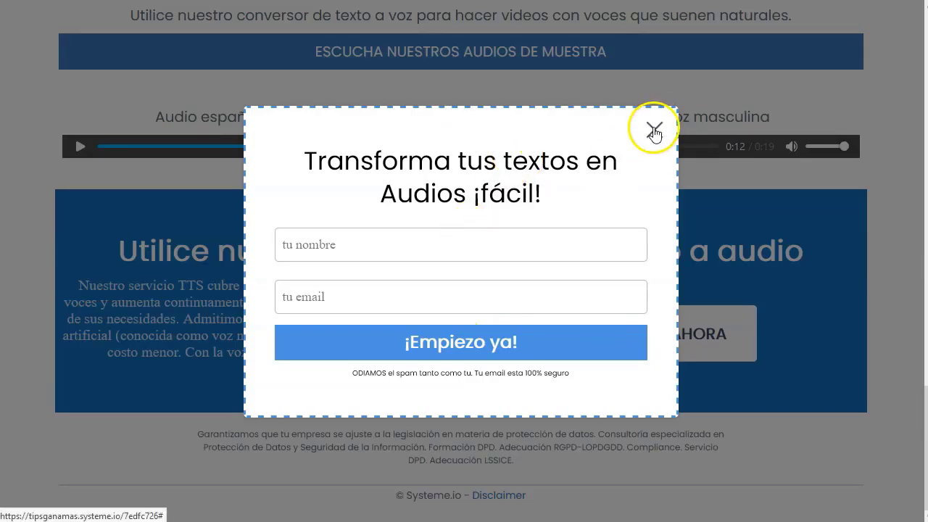
pyautogui.click(654, 131)
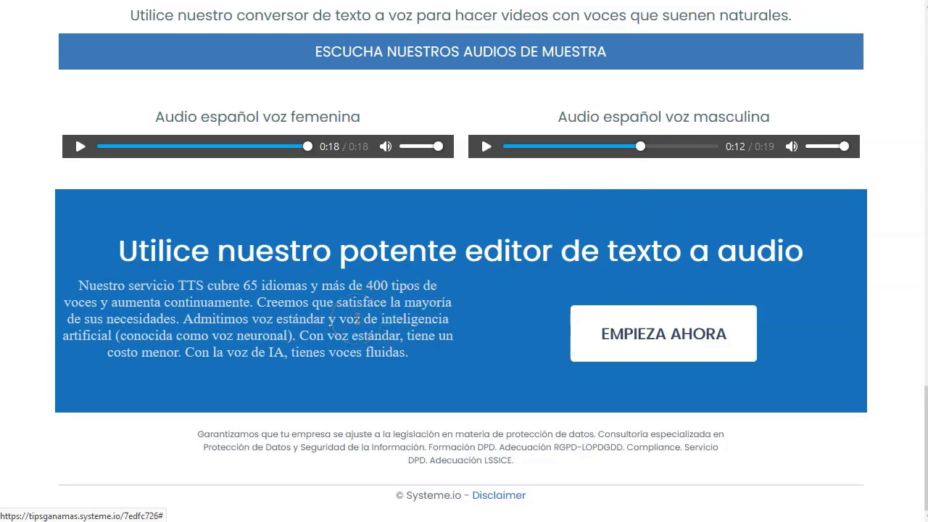
pyautogui.scroll(15, 357, 319)
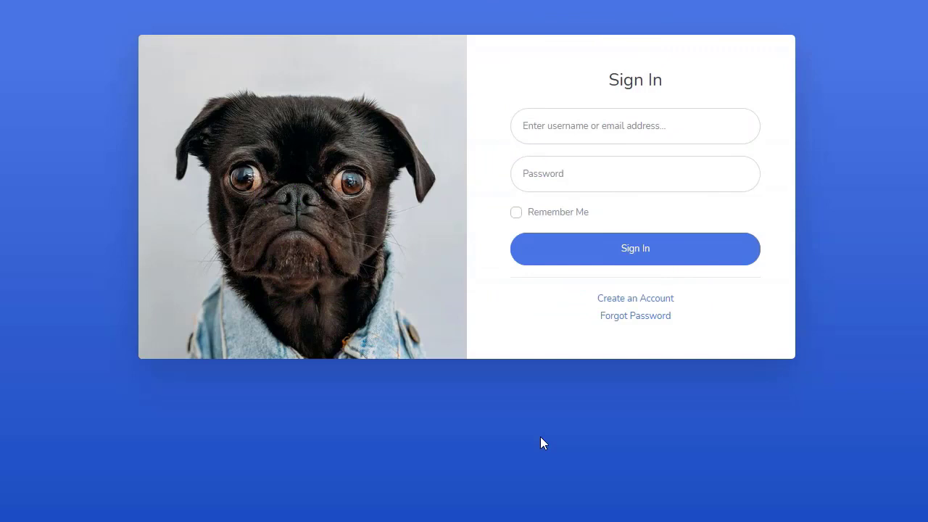
# - Sign in to the Vortio account with the saved username and password
pyautogui.click(696, 131)
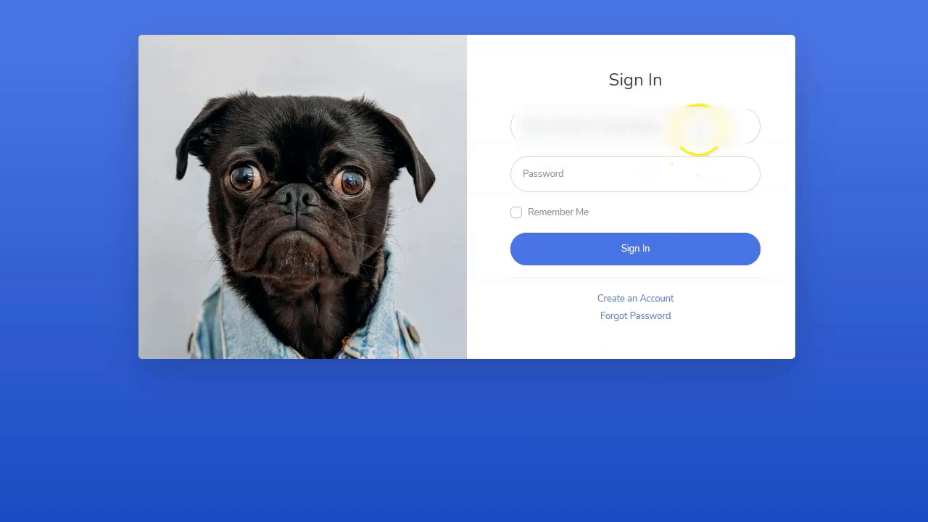
pyautogui.press('Return')
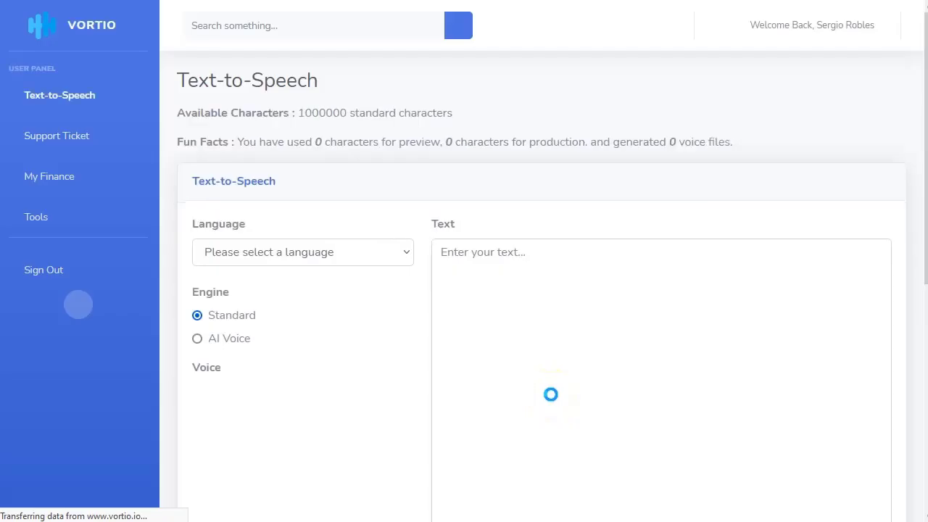
# - Examine the account's available character allowance above the Text-to-Speech form
pyautogui.click(298, 112)
pyautogui.moveTo(298, 112); pyautogui.dragTo(348, 112)
pyautogui.click(398, 113)
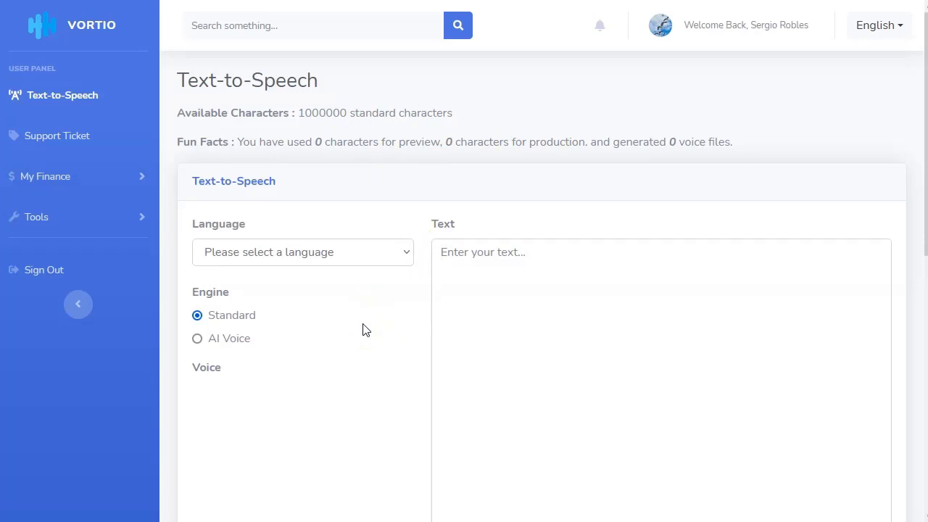
# - Toggle the speech engine between Standard and AI Voice, ending on AI Voice
pyautogui.scroll(-1, 362, 330)
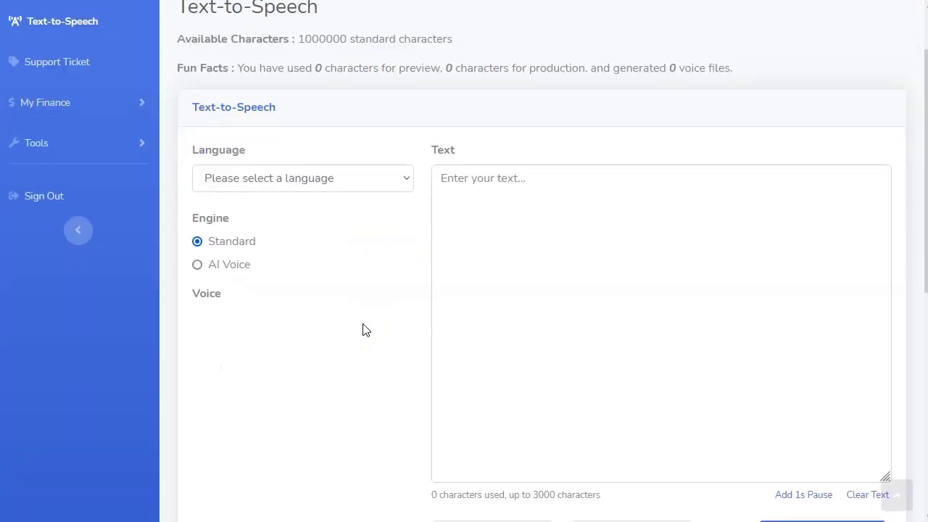
pyautogui.click(274, 252)
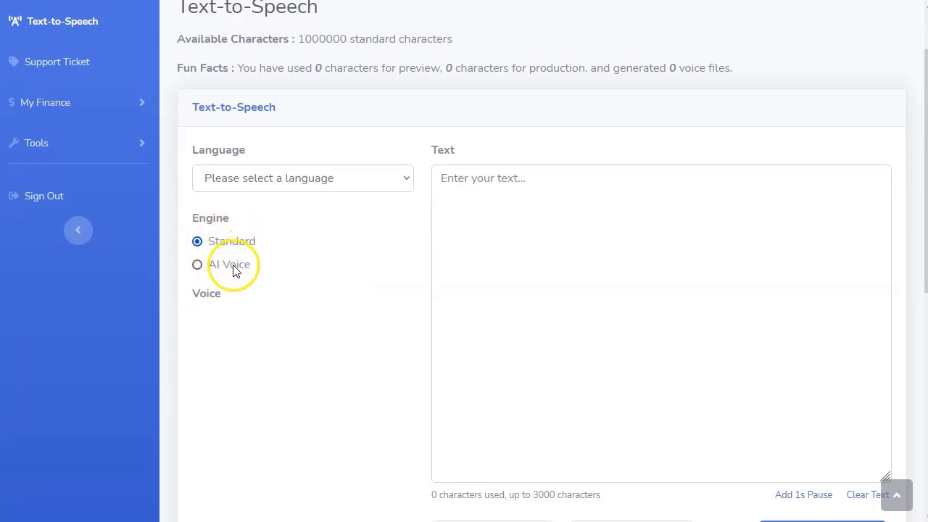
pyautogui.click(234, 267)
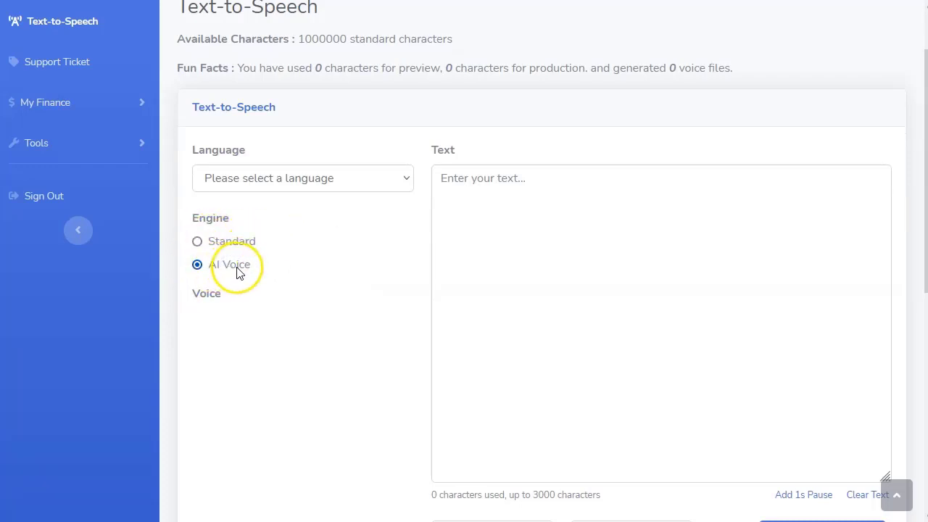
pyautogui.click(248, 245)
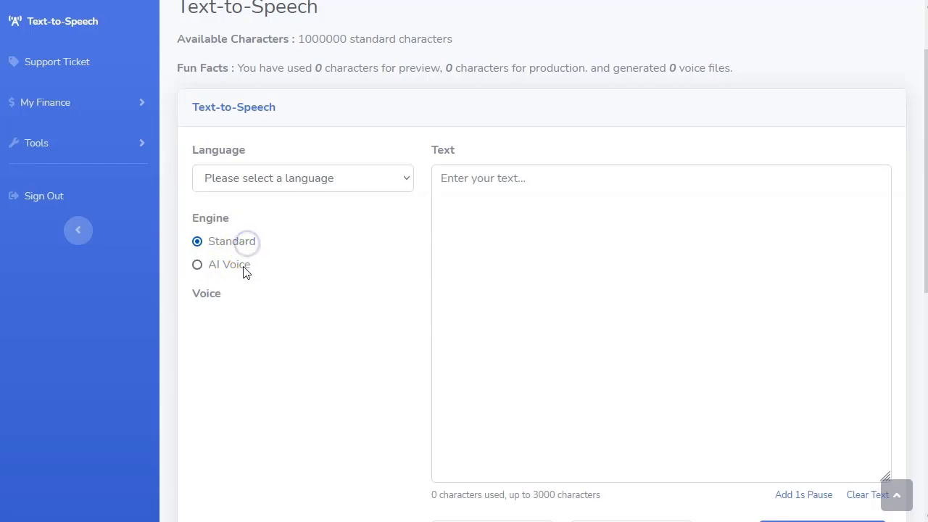
pyautogui.click(243, 267)
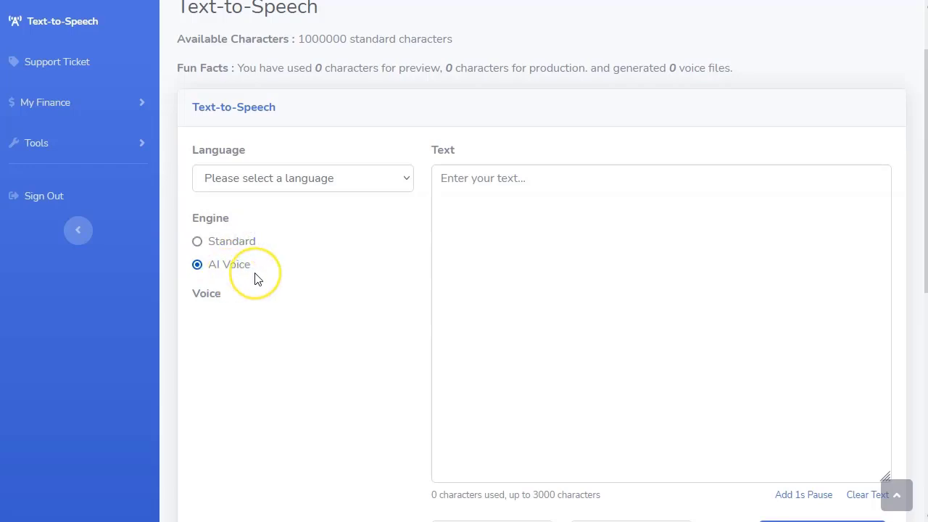
# - Set the text-to-speech language to English (US)
pyautogui.scroll(1, 257, 272)
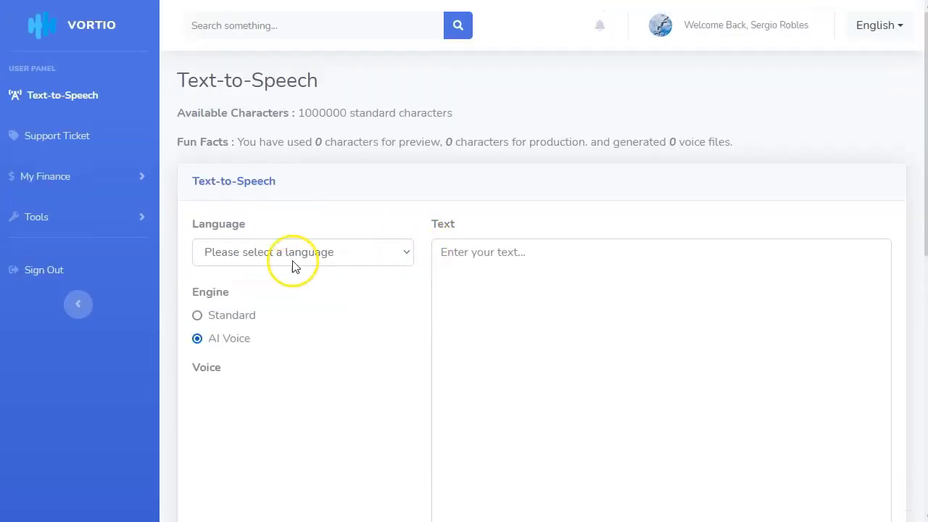
pyautogui.click(390, 261)
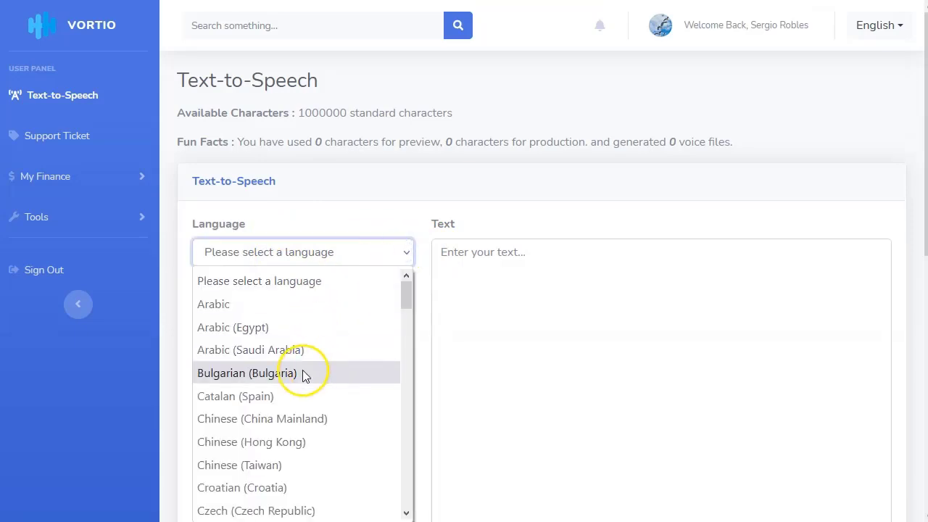
pyautogui.scroll(-6, 304, 375)
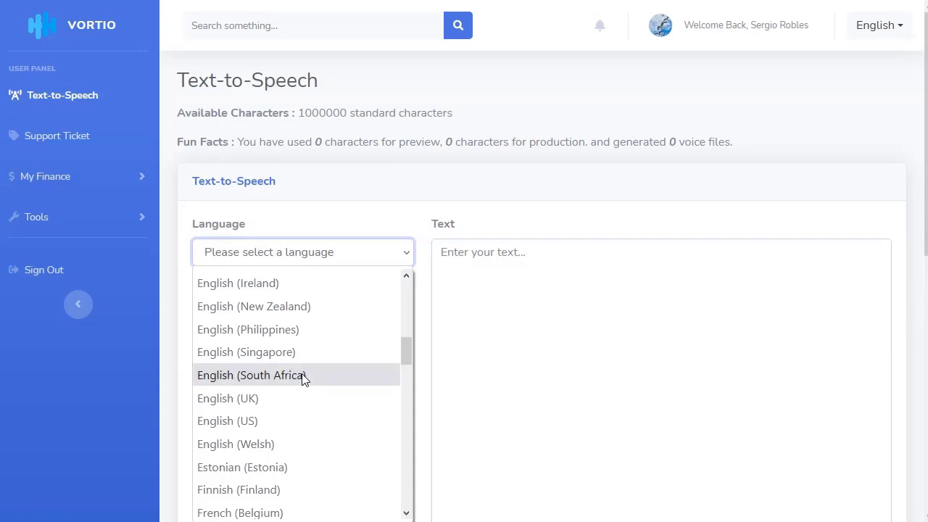
pyautogui.scroll(3, 303, 378)
pyautogui.scroll(2, 303, 379)
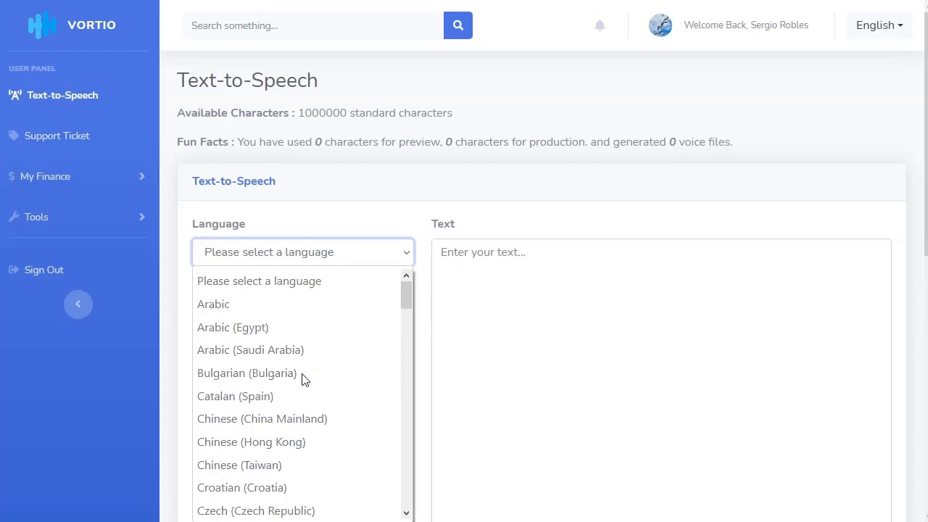
pyautogui.scroll(-5, 303, 378)
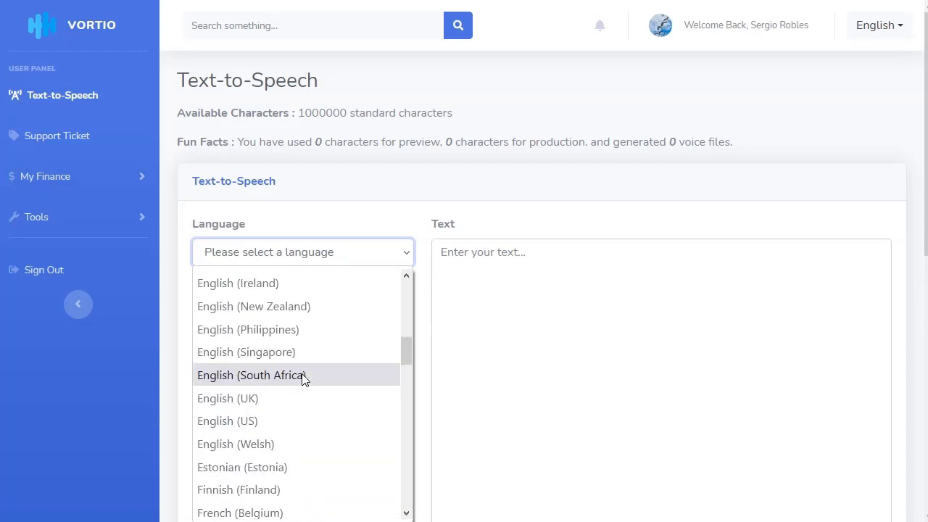
pyautogui.scroll(2, 304, 378)
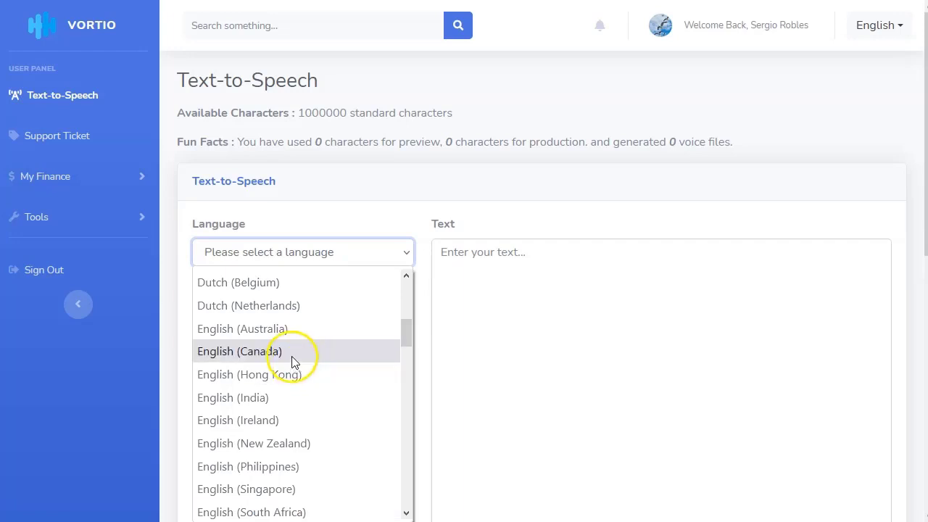
pyautogui.scroll(-2, 292, 400)
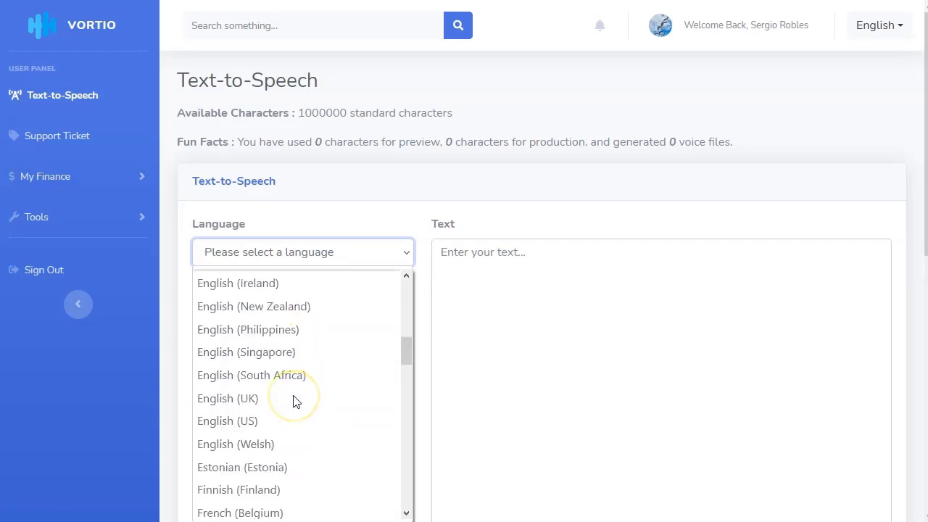
pyautogui.click(244, 420)
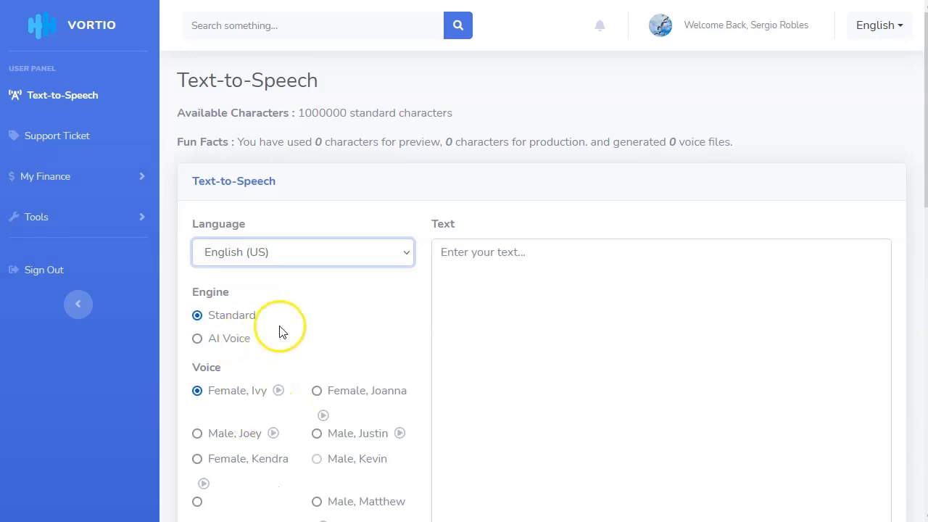
# - Play the Ivy voice sample and look through the English (US) voices offered by the Standard engine
pyautogui.scroll(-1, 294, 318)
pyautogui.scroll(-1, 287, 322)
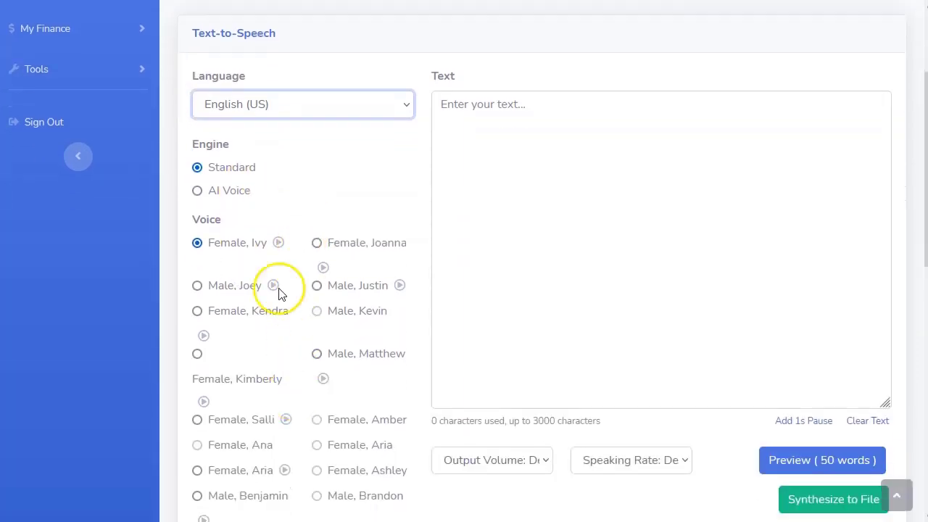
pyautogui.click(279, 244)
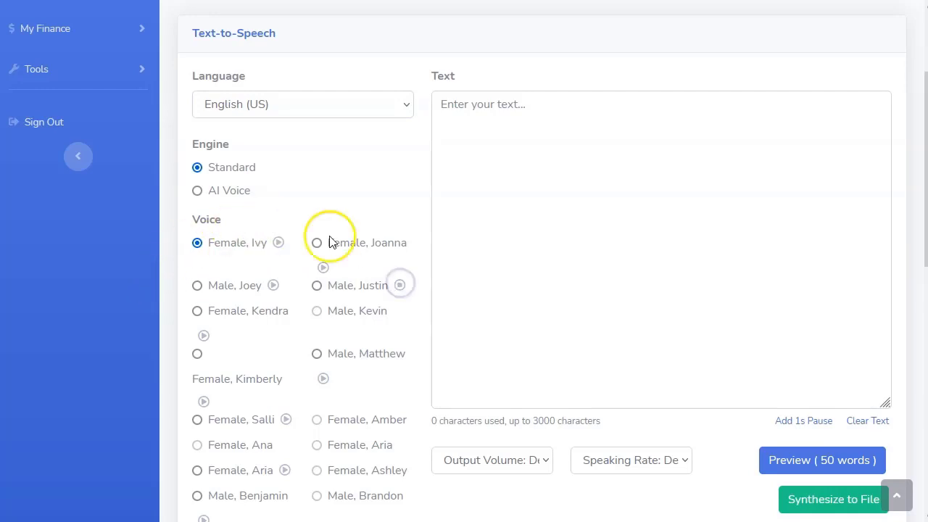
pyautogui.scroll(-5, 307, 319)
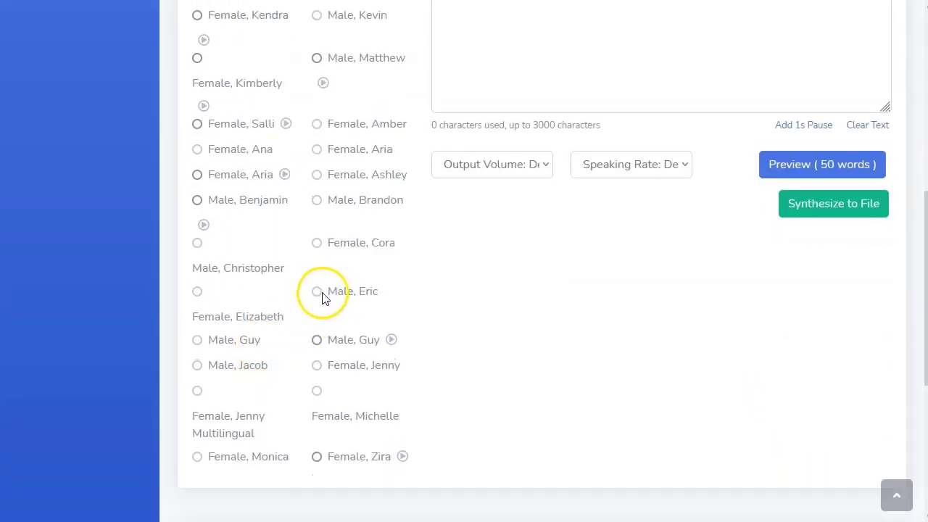
# - Set the engine to AI Voice for English (US) and review its voices
pyautogui.scroll(6, 319, 294)
pyautogui.click(239, 265)
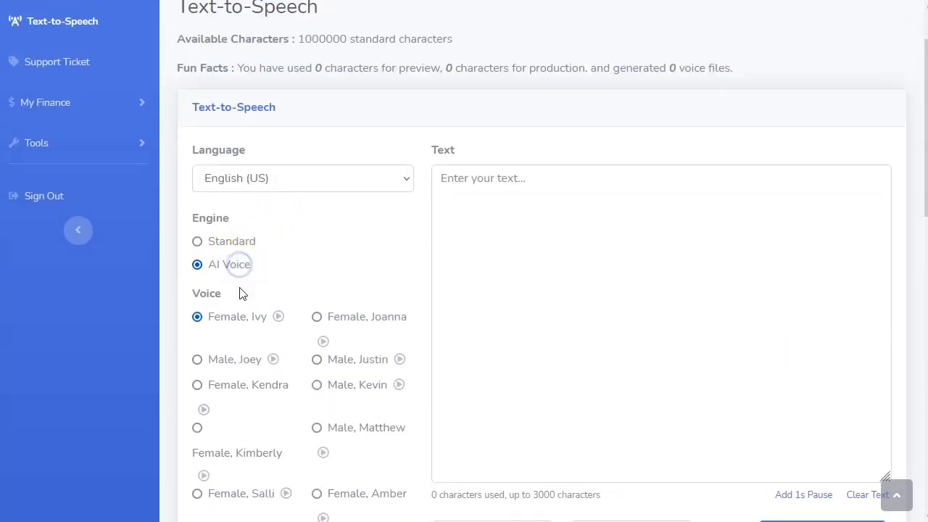
pyautogui.scroll(-2, 242, 286)
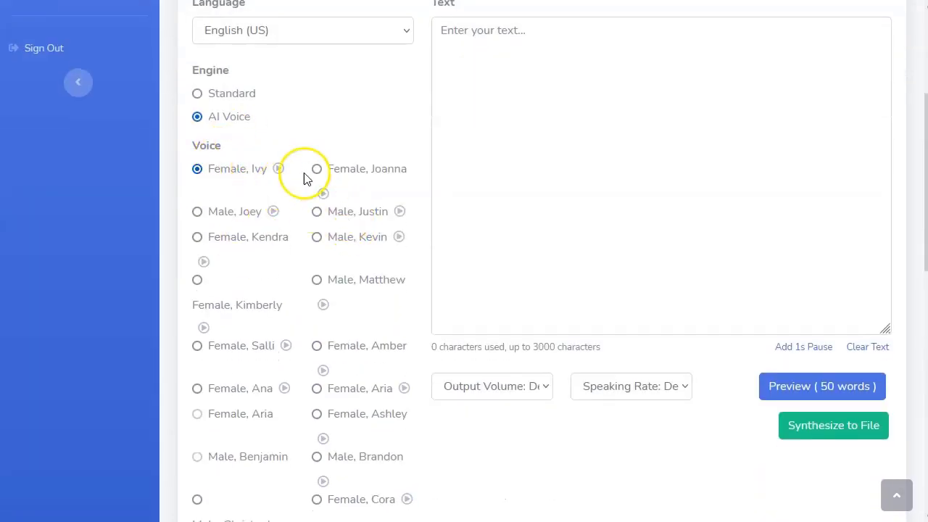
pyautogui.scroll(2, 290, 281)
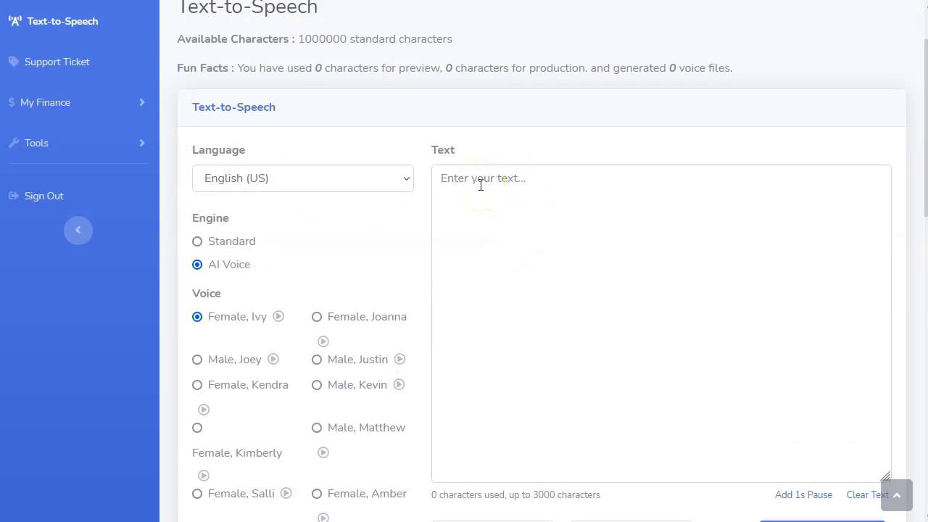
# - Open Google Translate in a new browser tab, searching for "translate", and set Spanish as the source language ready for text
pyautogui.click(700, 114)
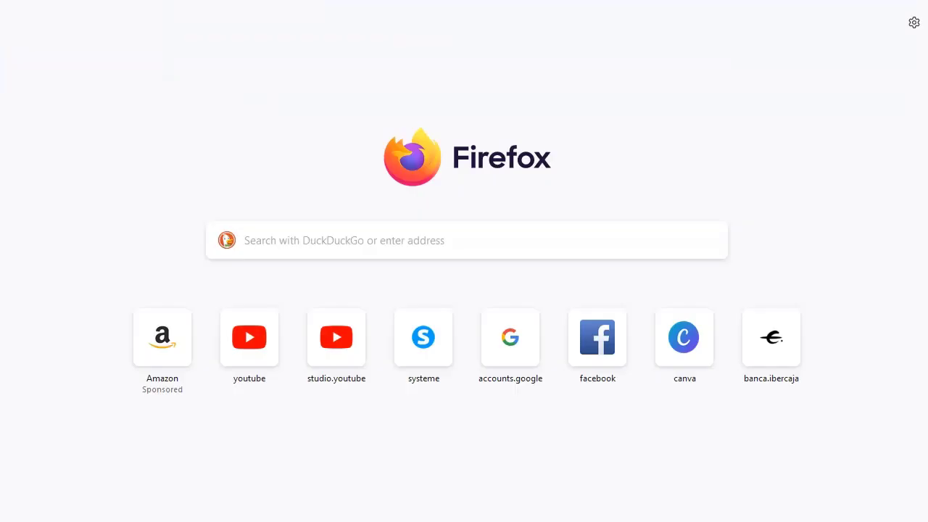
pyautogui.click(530, 235)
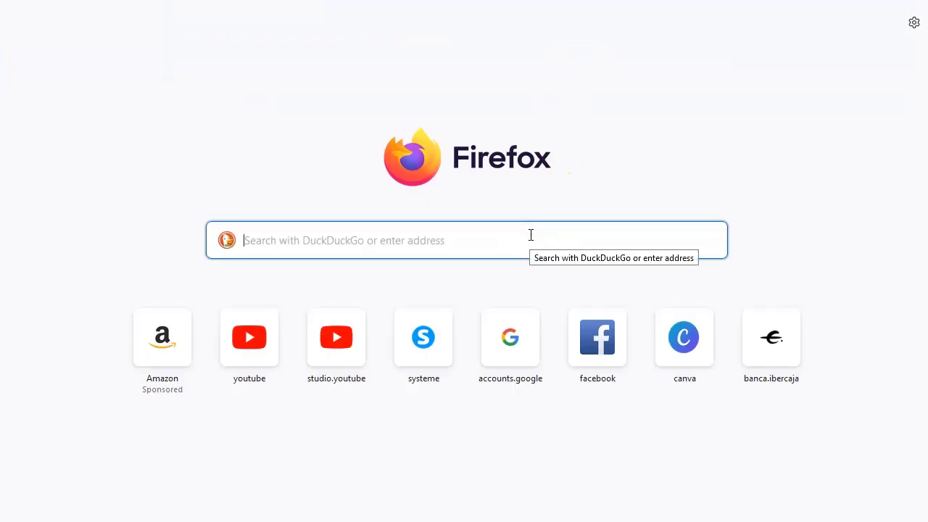
pyautogui.write('translate')
pyautogui.press('Return')
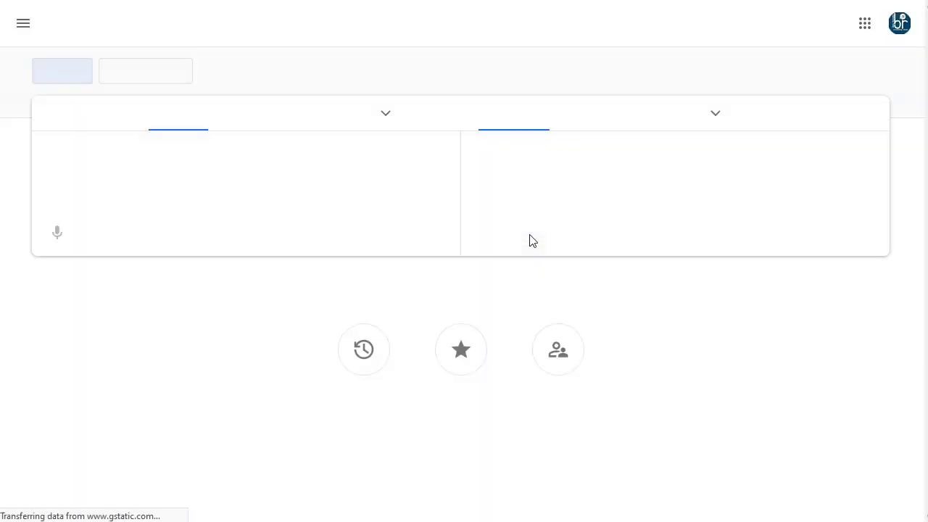
pyautogui.click(261, 124)
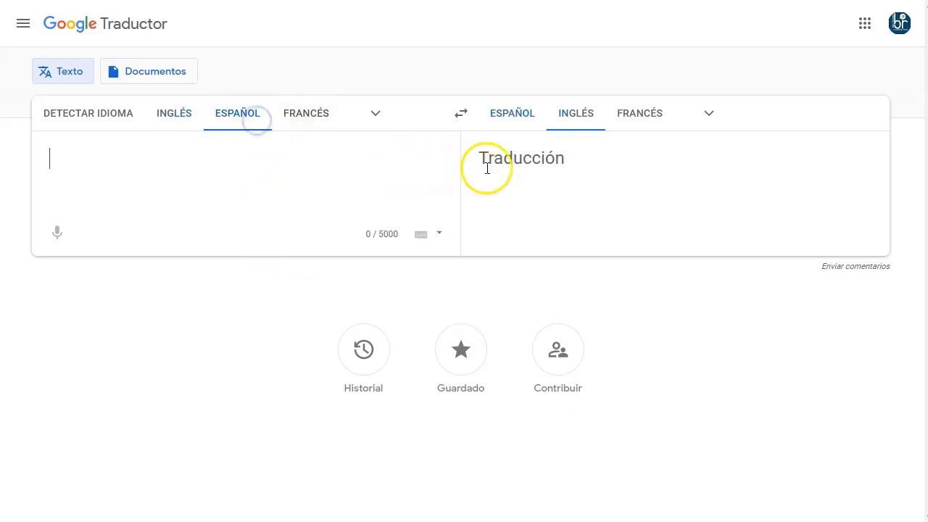
pyautogui.click(227, 166)
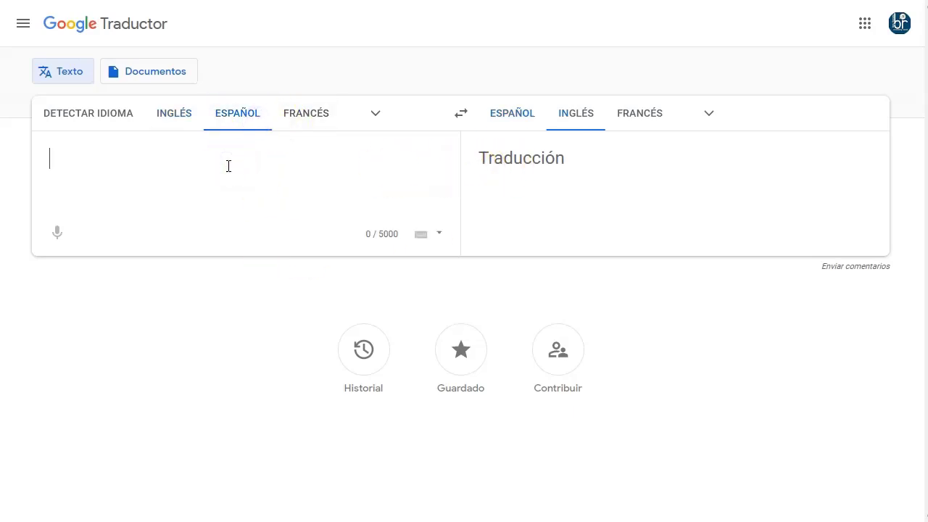
# - Enter "Este es un video explicativo para un audio especial." as the Spanish source text and start a new line
pyautogui.write('Este es un video exp')
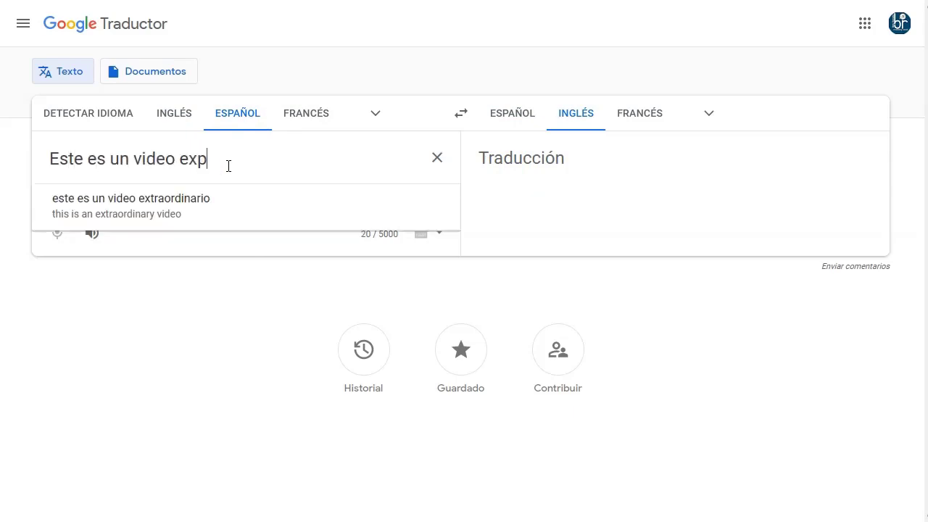
pyautogui.write('licativo par')
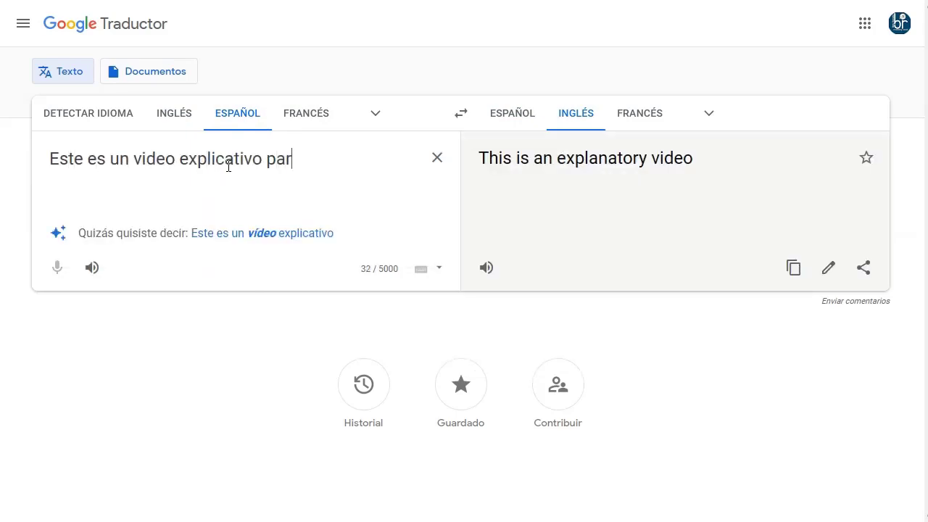
pyautogui.write('a un aud')
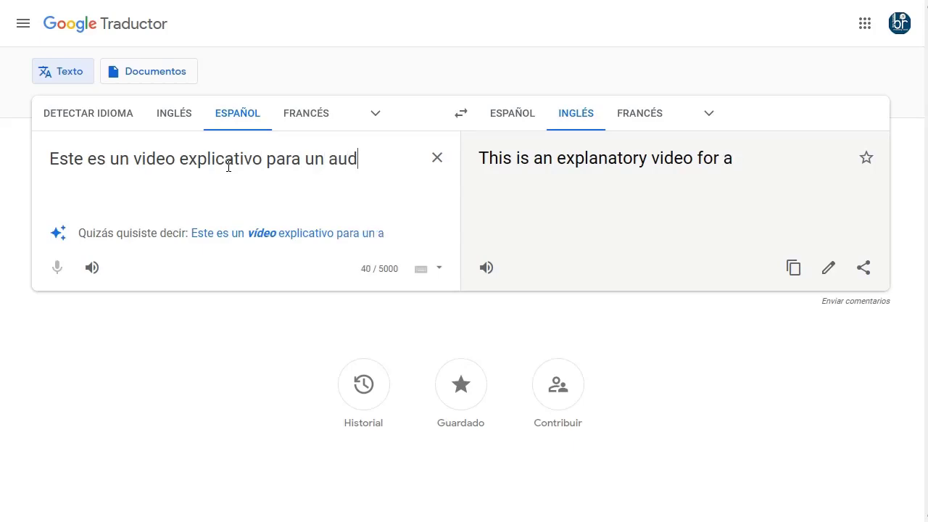
pyautogui.write('io especial')
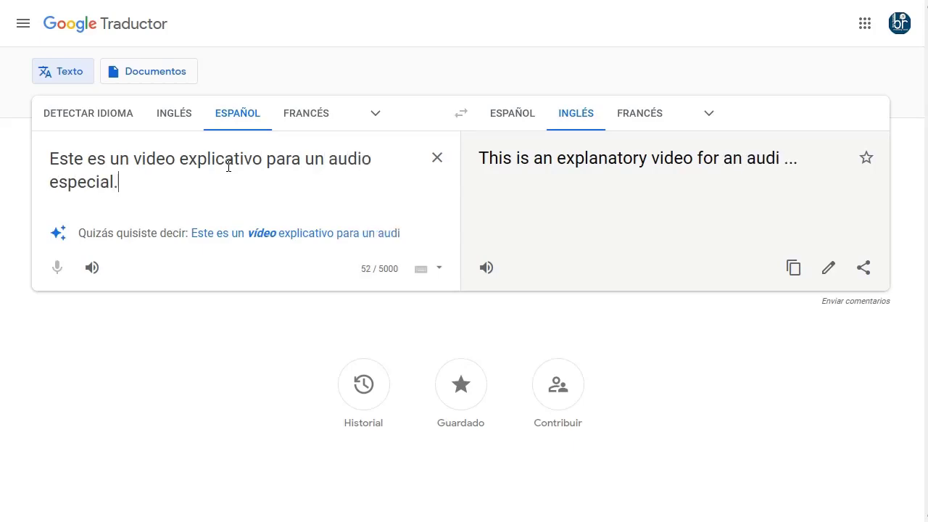
pyautogui.write('.')
pyautogui.press('Return')
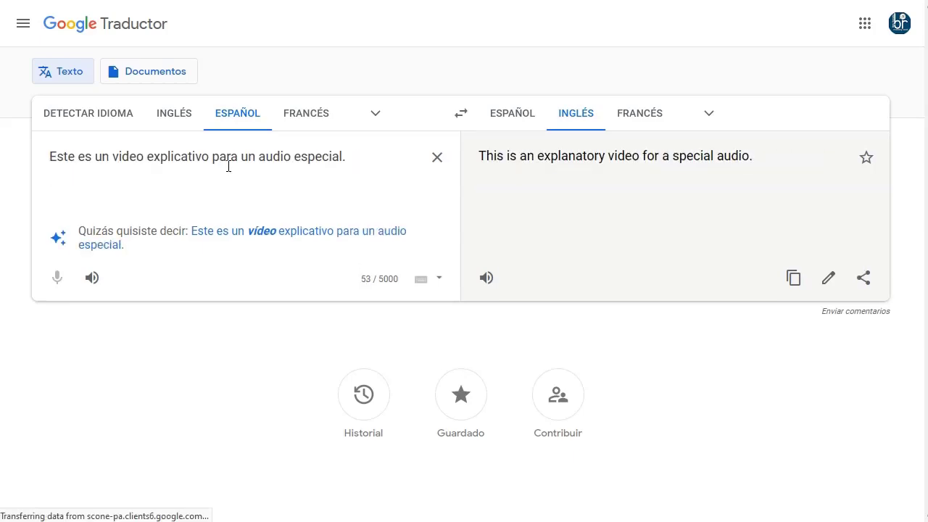
# - Add the lines "Escuchalo con tranquilidad dos veces." and "Luego ve a dormir." to the Spanish source text
pyautogui.write('Escucha')
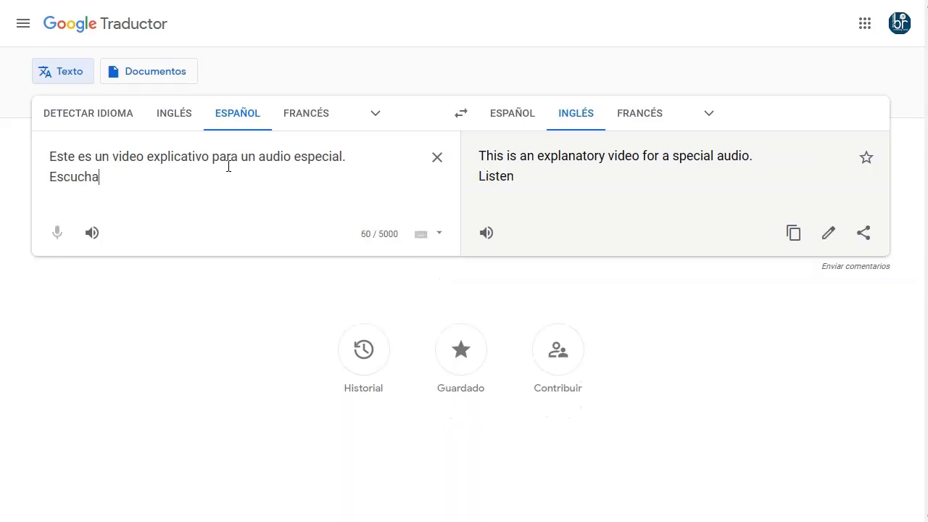
pyautogui.write('lo con tranquili')
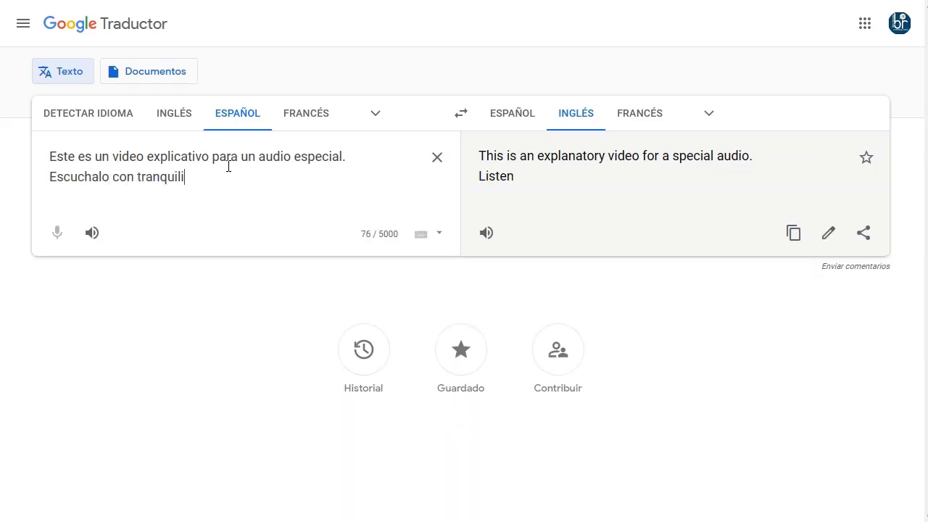
pyautogui.write('dad dos ve')
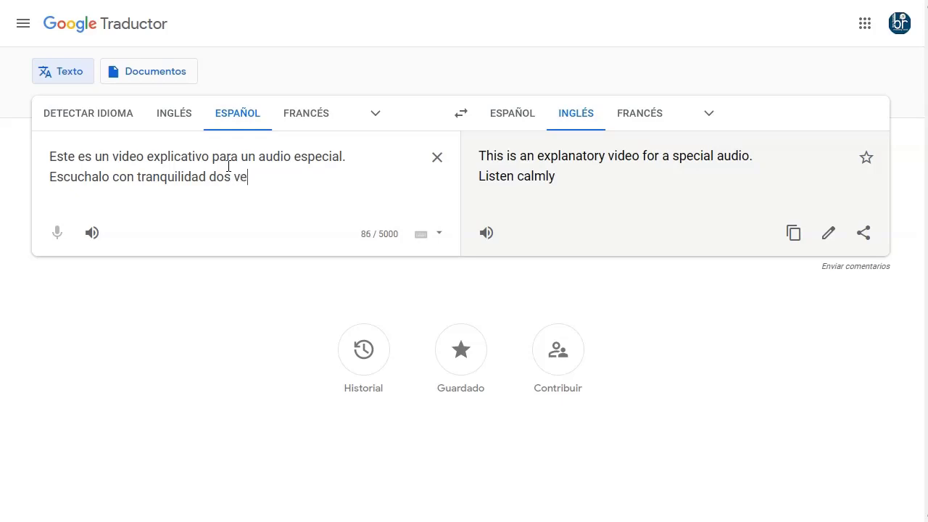
pyautogui.write('ces.')
pyautogui.press('Return')
pyautogui.write('Luego v')
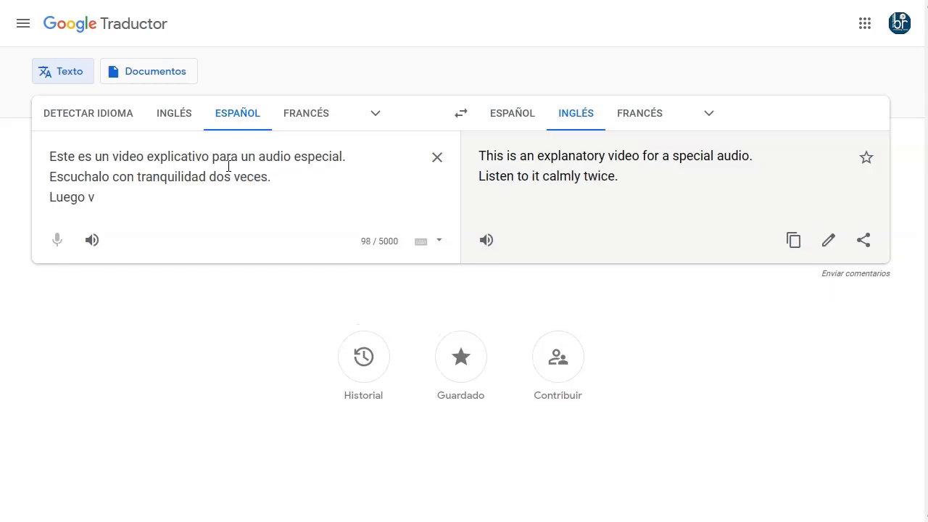
pyautogui.write('e a dormir.')
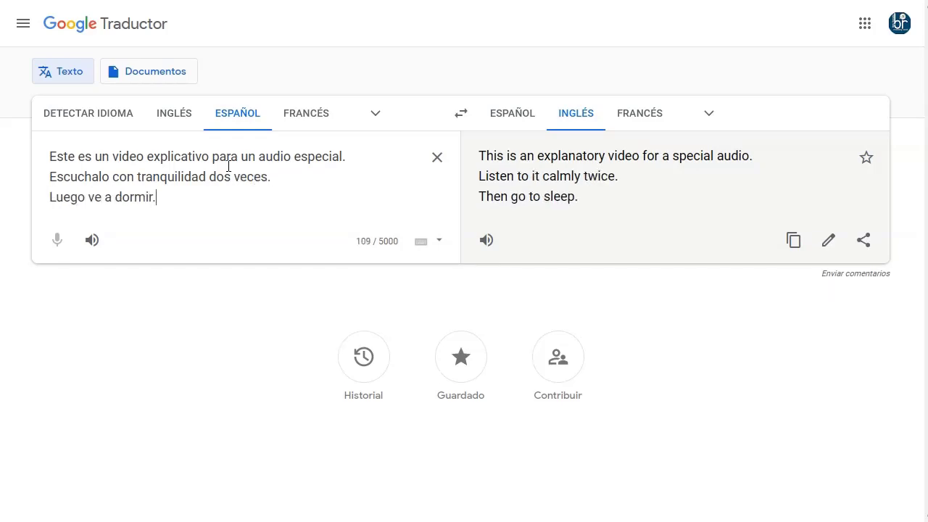
# - Copy the English translation and paste it into the text box on Vortio's Text-to-Speech page
pyautogui.click(790, 242)
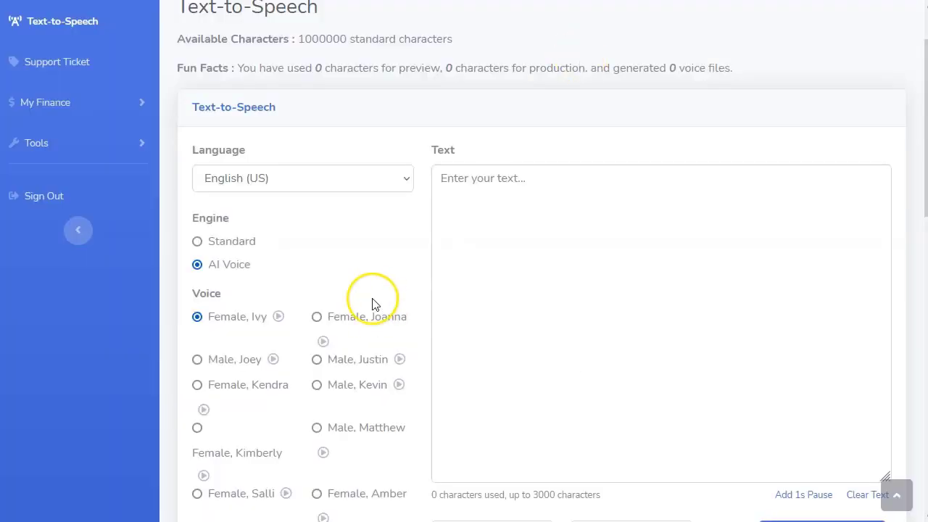
pyautogui.click(548, 222)
pyautogui.hotkey('ctrl', 'v')
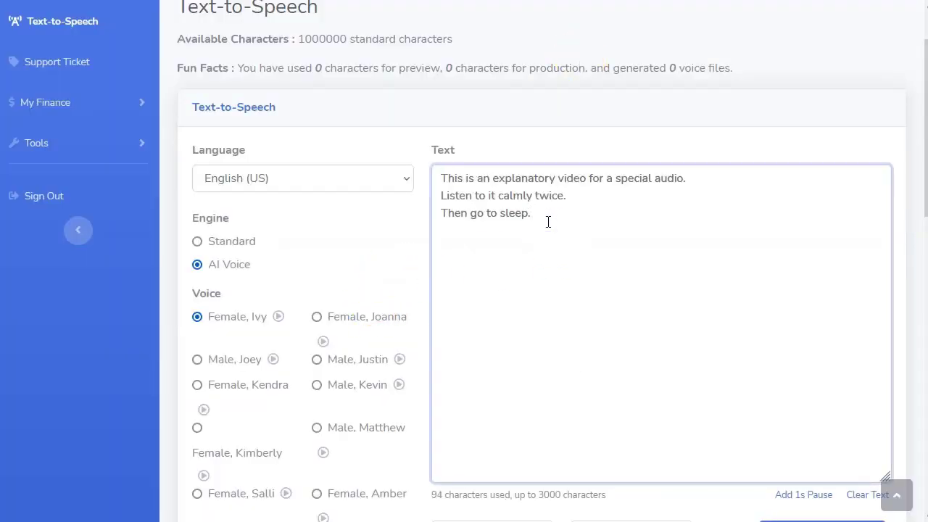
# - Examine the number of characters used and the character limit shown for the pasted text
pyautogui.scroll(-1, 554, 279)
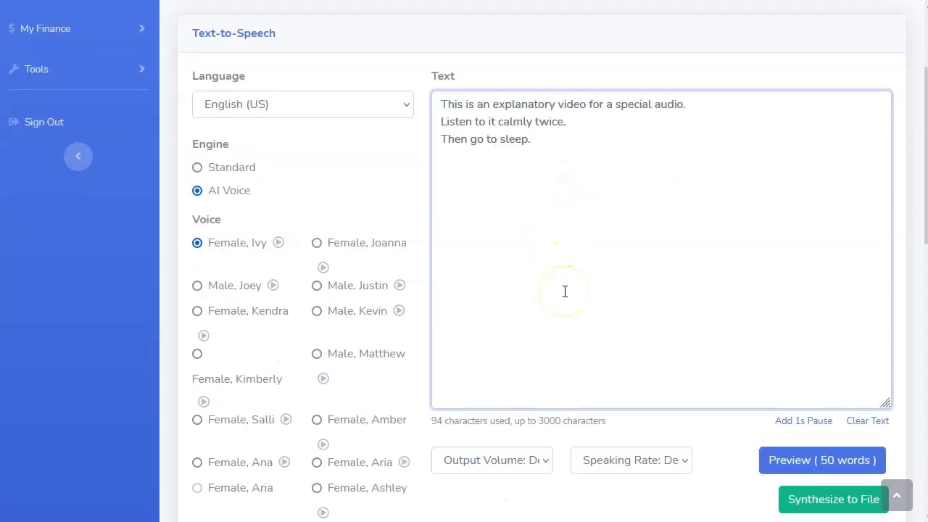
pyautogui.scroll(-1, 565, 291)
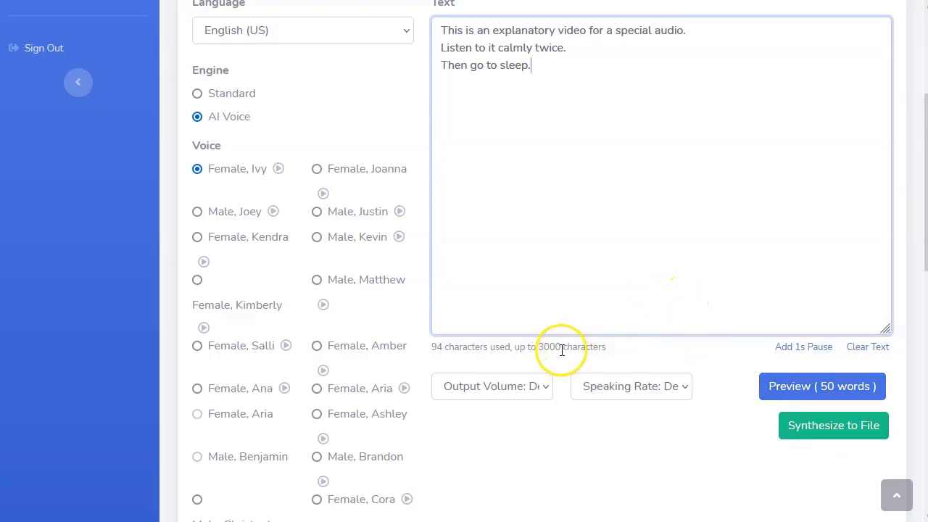
pyautogui.doubleClick(438, 347)
pyautogui.tripleClick(438, 347)
pyautogui.moveTo(454, 359); pyautogui.dragTo(466, 341)
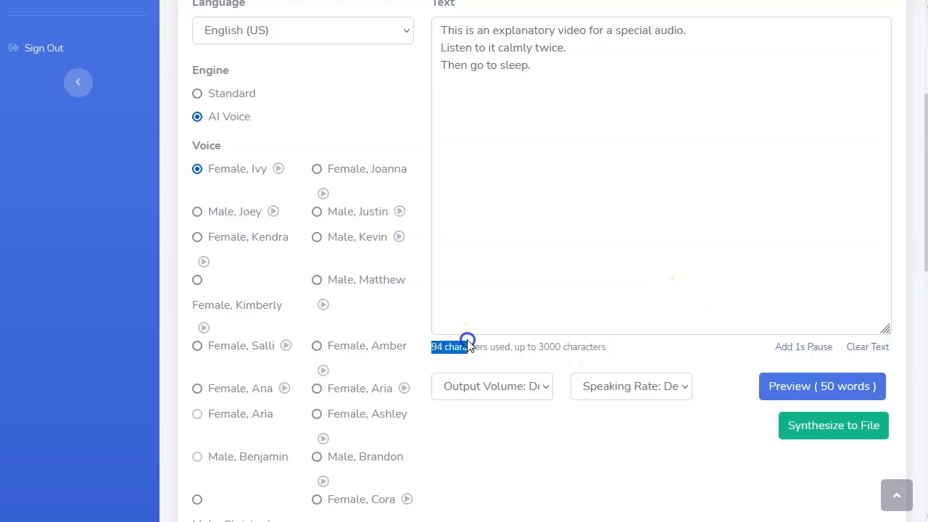
pyautogui.click(471, 343)
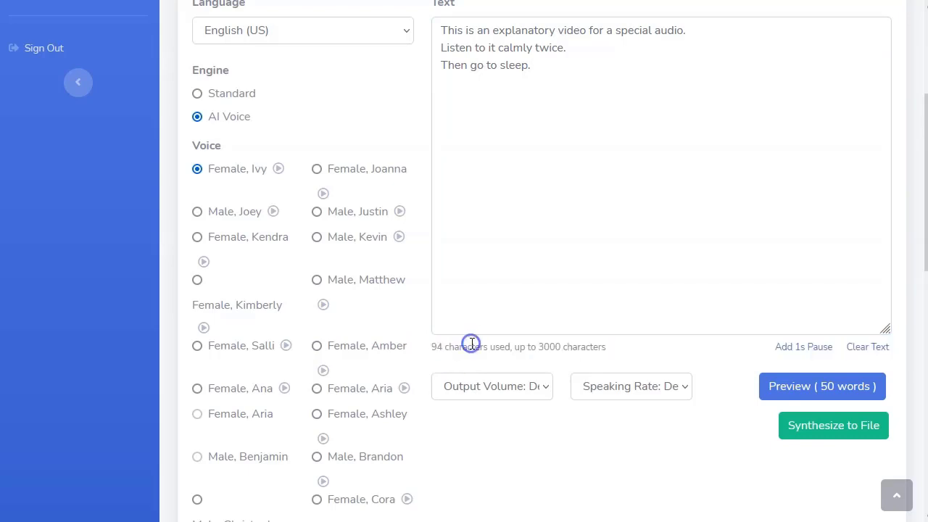
pyautogui.moveTo(536, 346); pyautogui.dragTo(564, 346)
pyautogui.click(568, 347)
# - Insert a 1-second pause after "special audio." and another after "calmly twice." in the speech text
pyautogui.scroll(1, 573, 346)
pyautogui.click(717, 99)
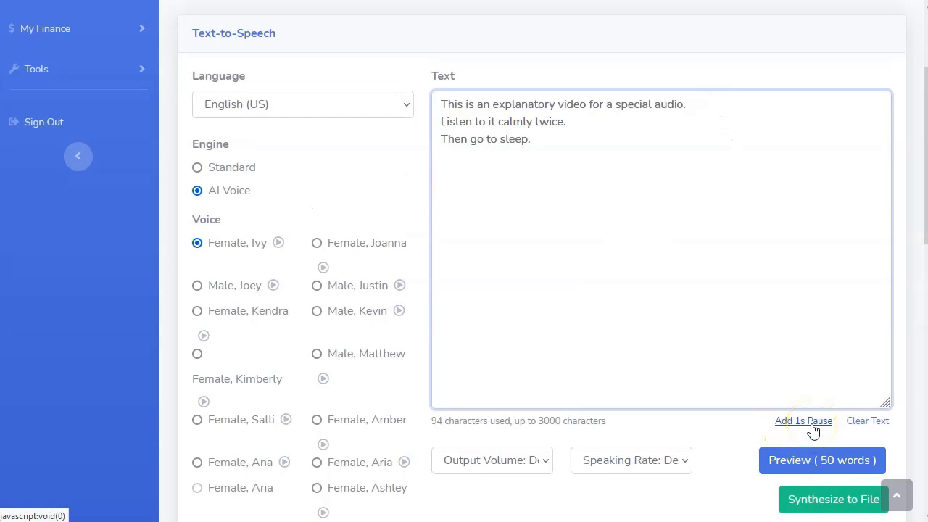
pyautogui.click(611, 121)
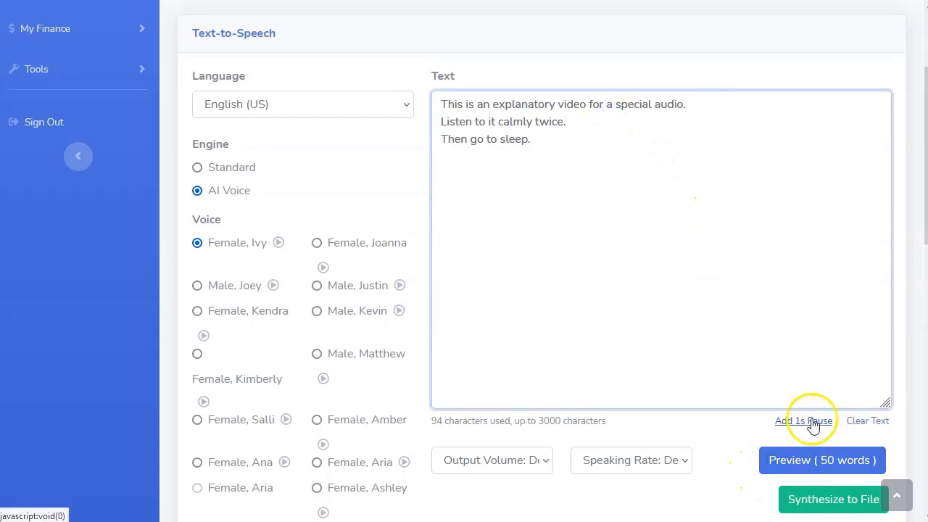
pyautogui.click(711, 106)
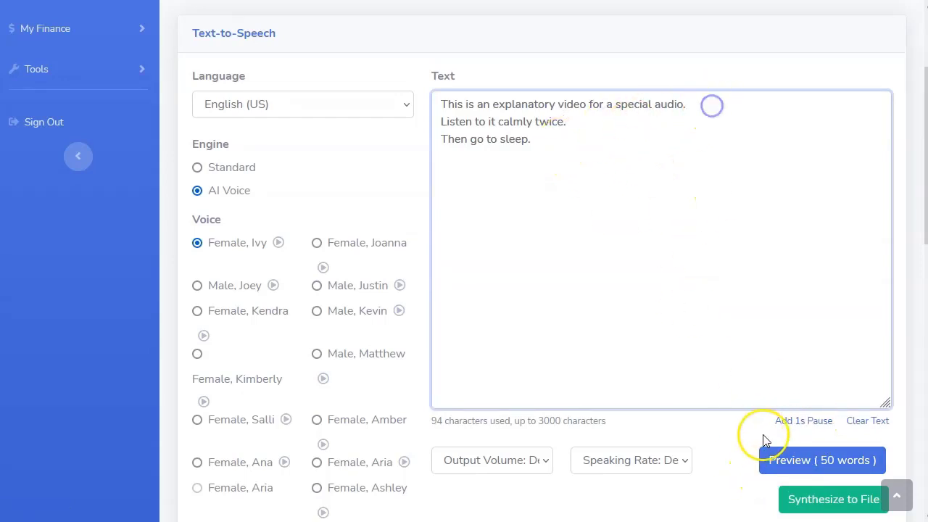
pyautogui.click(797, 422)
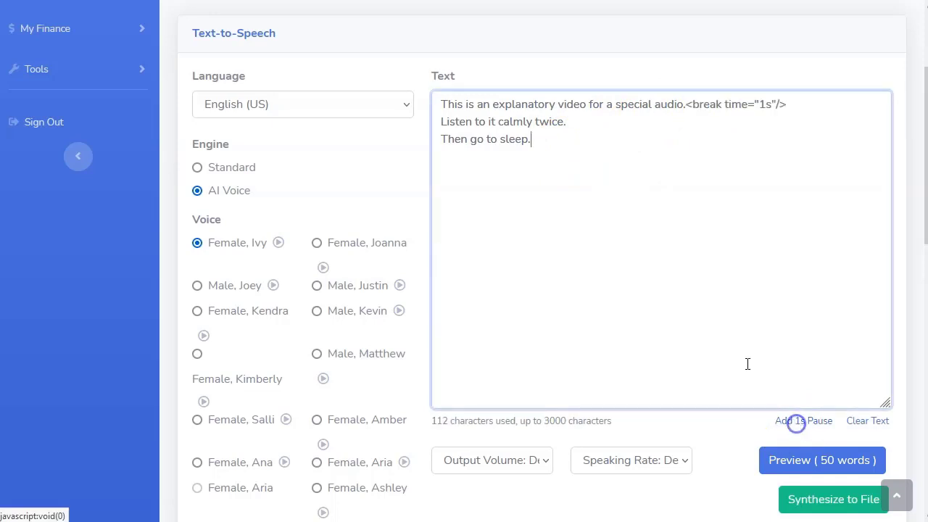
pyautogui.click(589, 123)
pyautogui.click(803, 420)
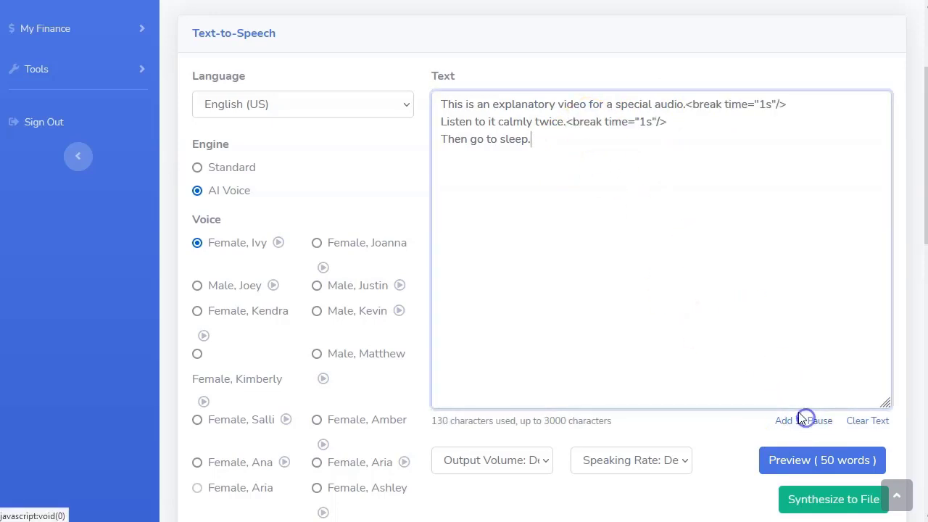
# - Preview the speech text with the Ivy voice on the AI Voice engine
pyautogui.click(558, 153)
pyautogui.scroll(-1, 709, 275)
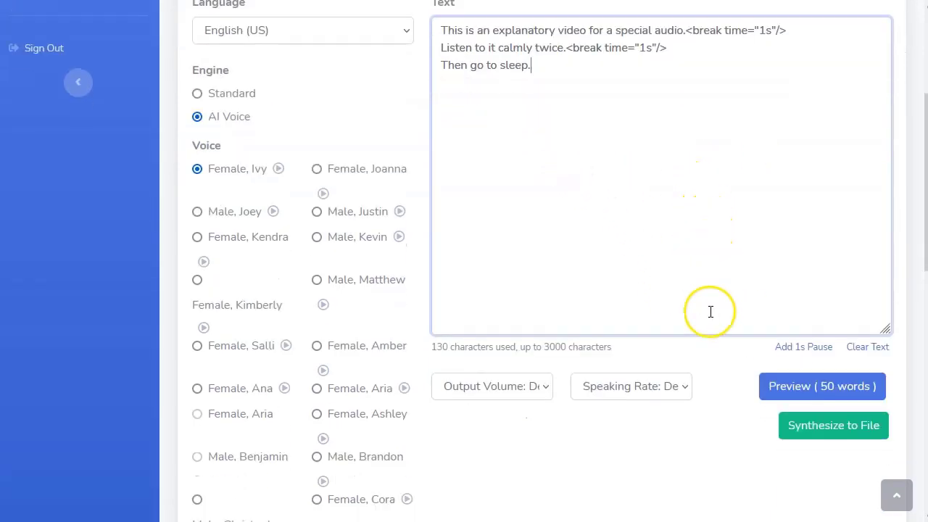
pyautogui.click(830, 391)
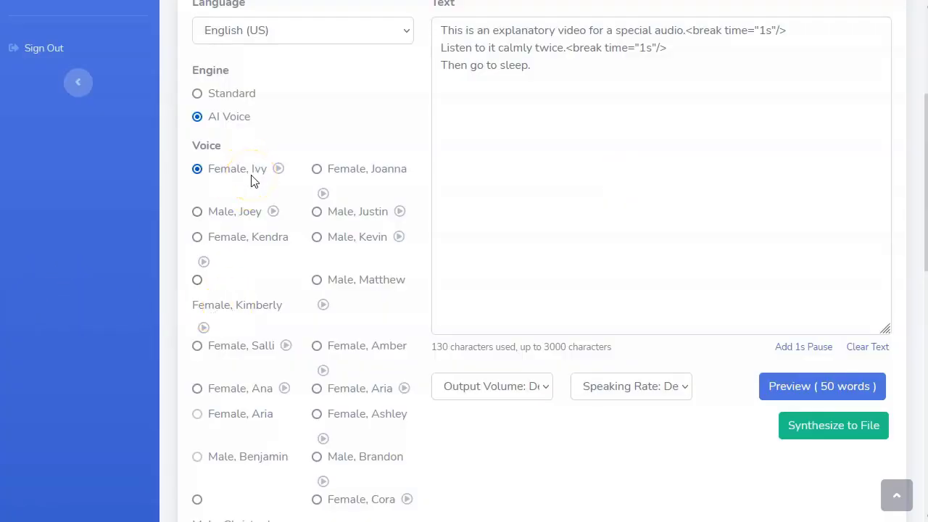
# - Set the engine to Standard with the Ivy voice and synthesize the text to a file
pyautogui.scroll(1, 548, 177)
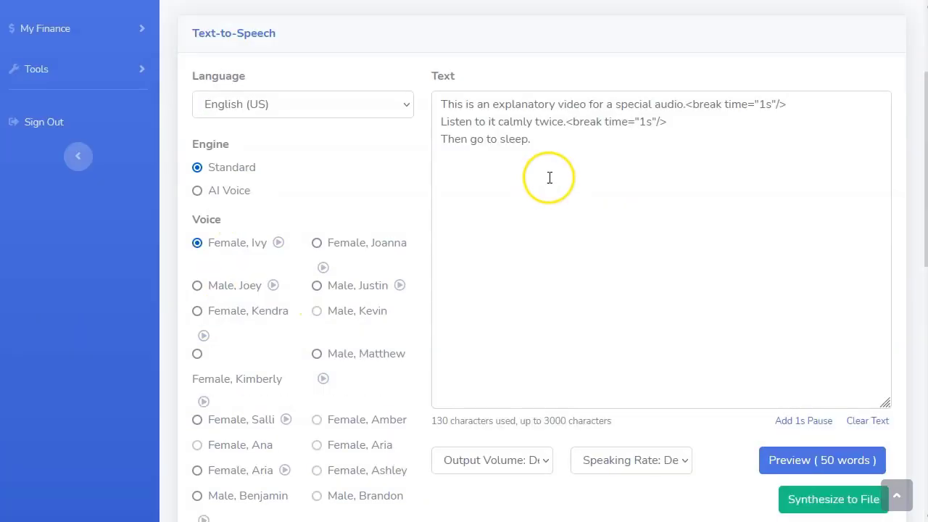
pyautogui.click(549, 176)
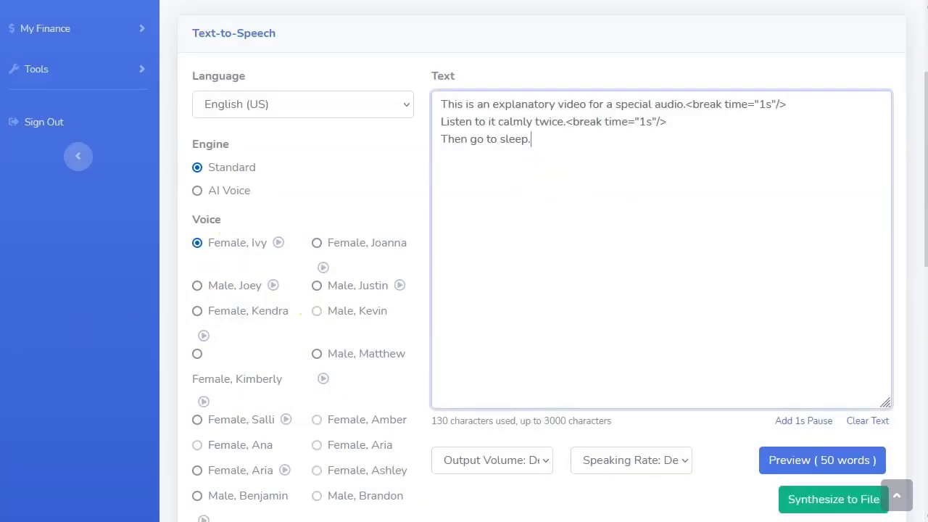
pyautogui.click(830, 500)
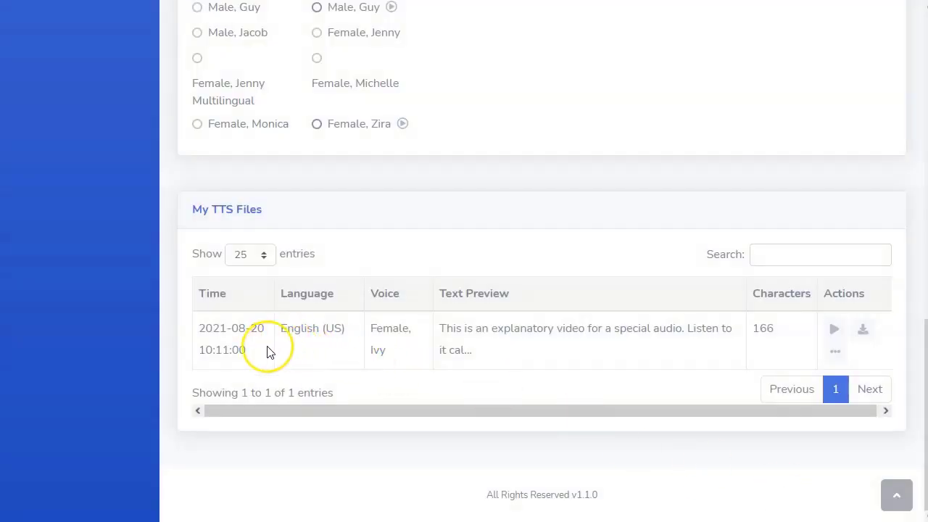
pyautogui.click(859, 333)
pyautogui.scroll(3, 638, 288)
pyautogui.scroll(-1, 638, 290)
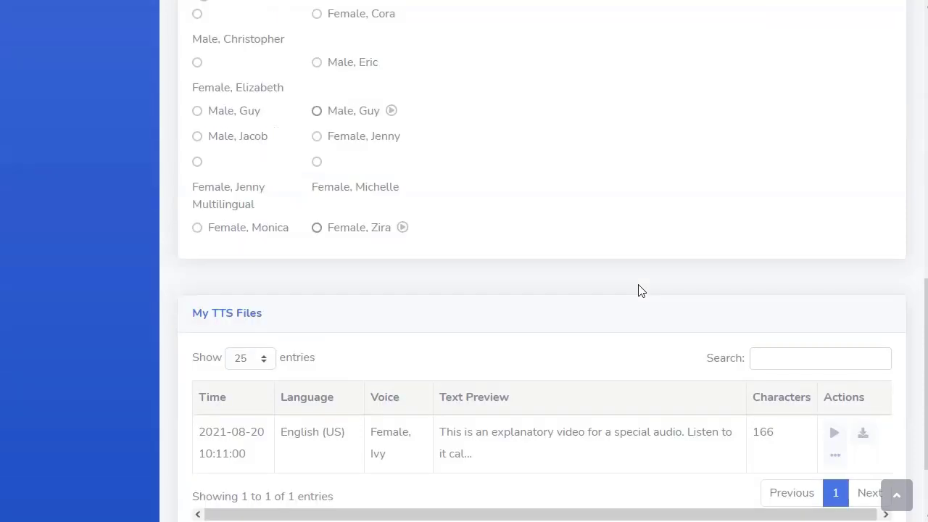
pyautogui.scroll(-2, 637, 290)
pyautogui.click(862, 339)
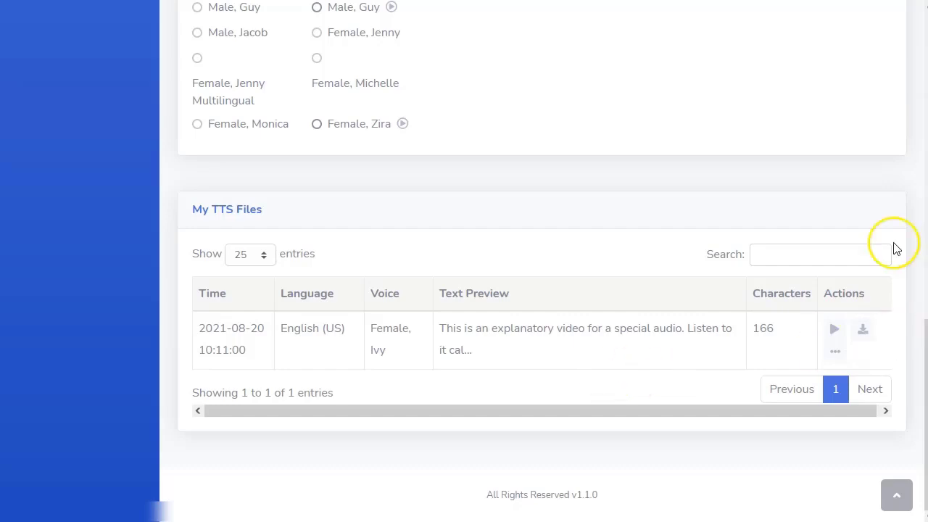
# - Play the synthesized English (US) Ivy file in the TTS Player and close the player
pyautogui.click(833, 332)
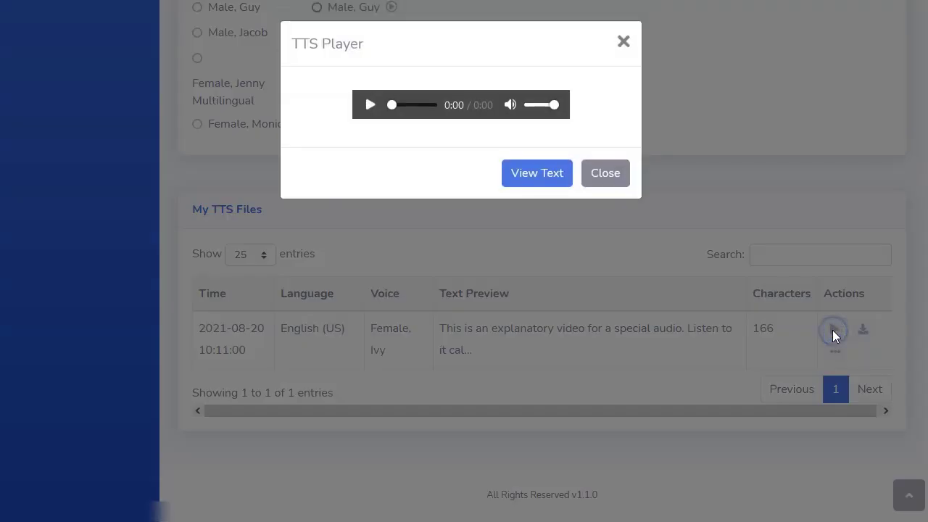
pyautogui.click(510, 174)
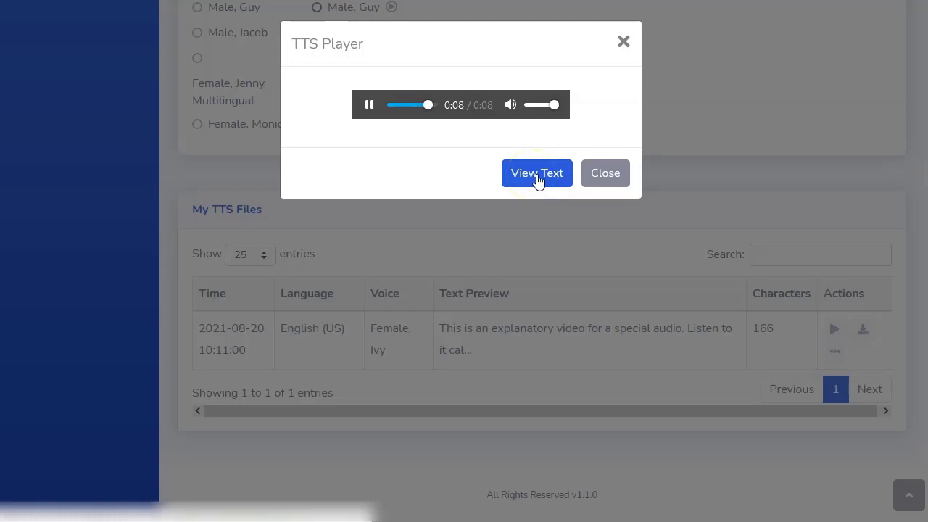
pyautogui.click(581, 179)
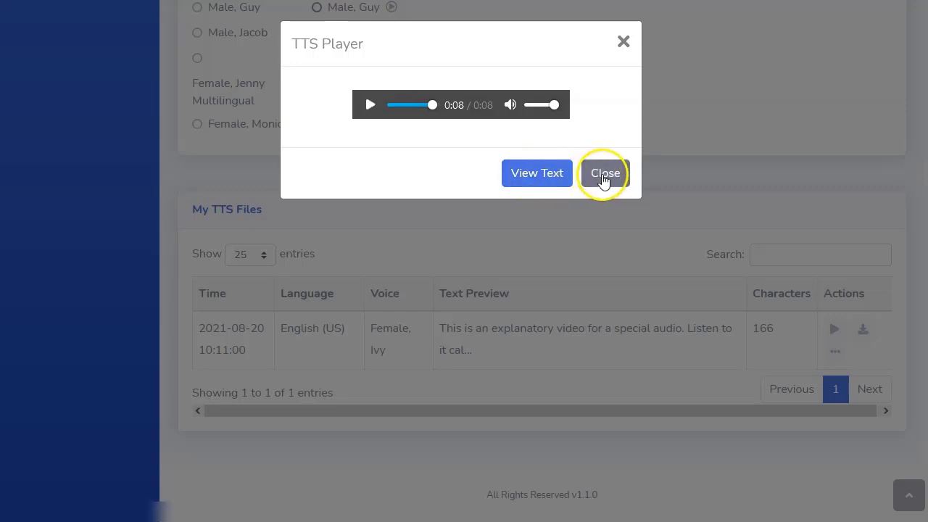
pyautogui.click(605, 178)
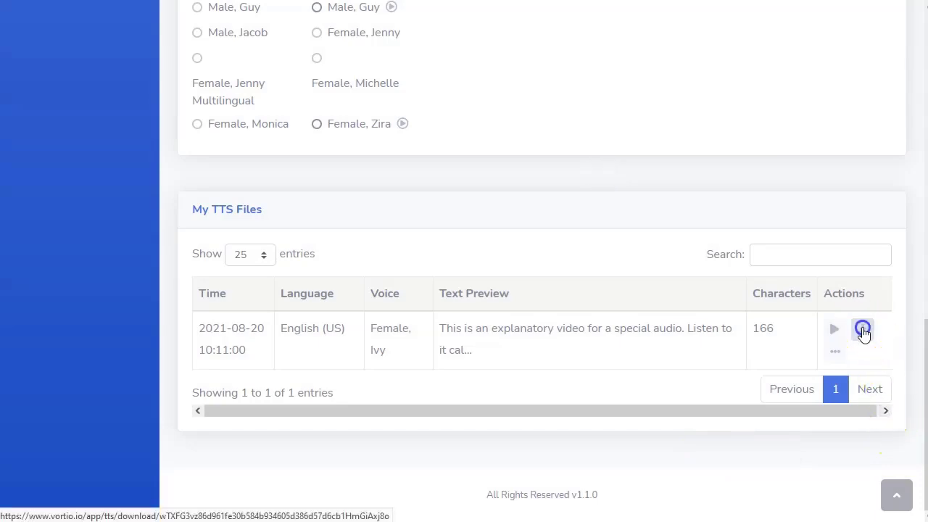
# - Download the synthesized English (US) Ivy audio as an MP3, choosing to save the file
pyautogui.click(862, 330)
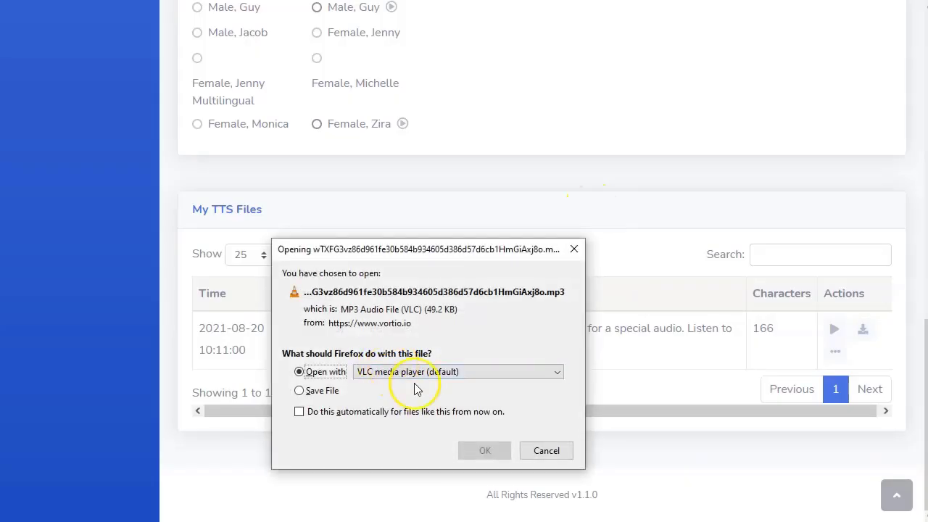
pyautogui.click(299, 390)
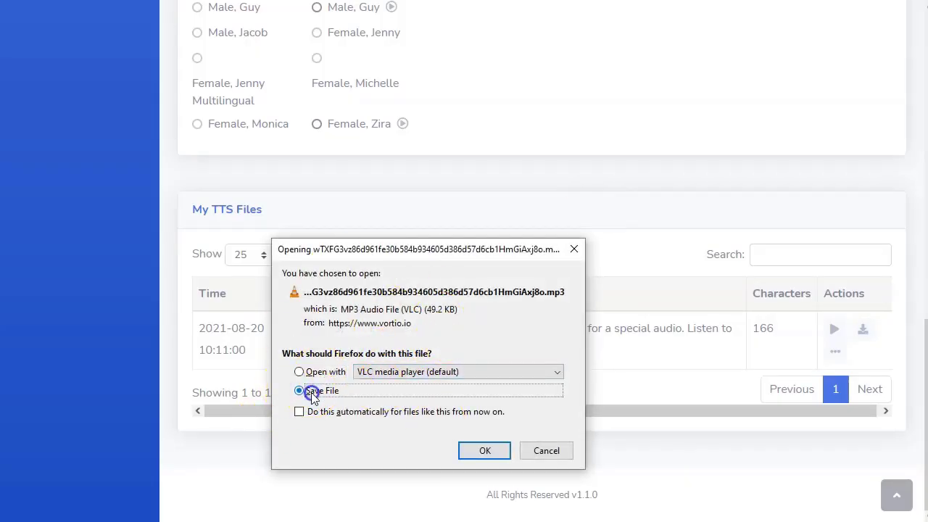
pyautogui.click(485, 451)
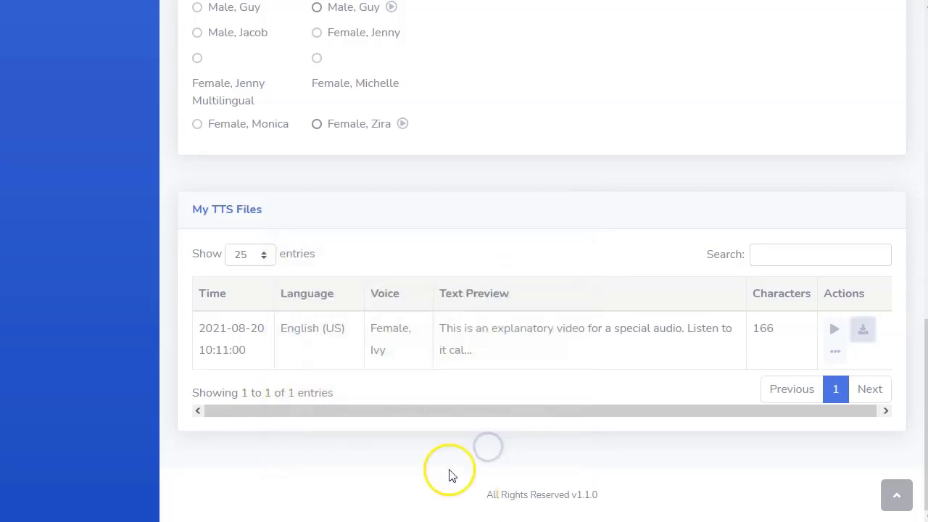
# - Compare the synthesized English (US) Ivy file's character count in My TTS Files with the account's available characters
pyautogui.scroll(15, 565, 360)
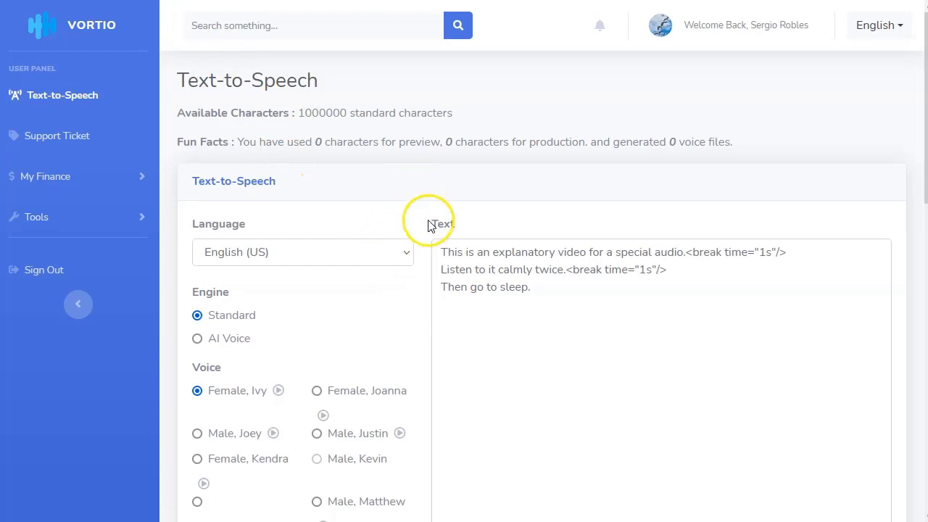
pyautogui.scroll(-15, 508, 356)
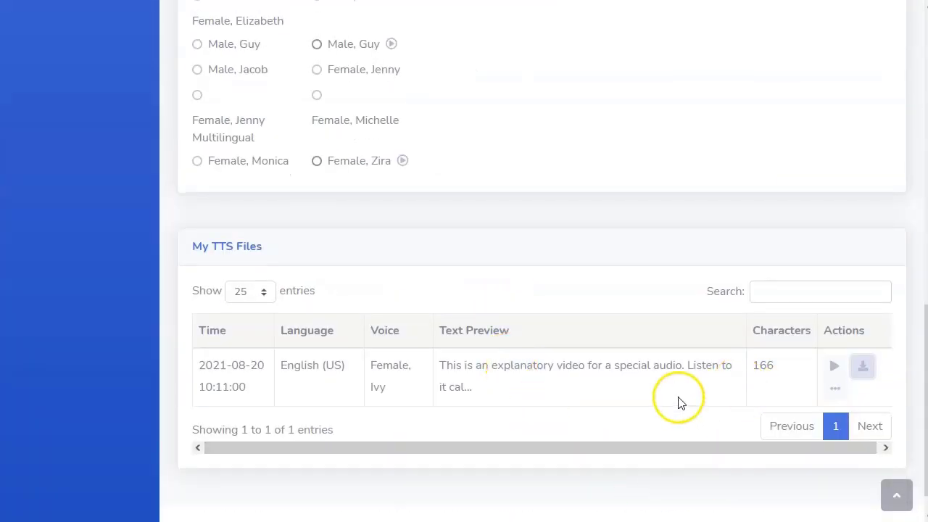
pyautogui.click(771, 367)
pyautogui.moveTo(771, 367); pyautogui.dragTo(739, 369)
pyautogui.scroll(8, 379, 251)
pyautogui.scroll(2, 378, 251)
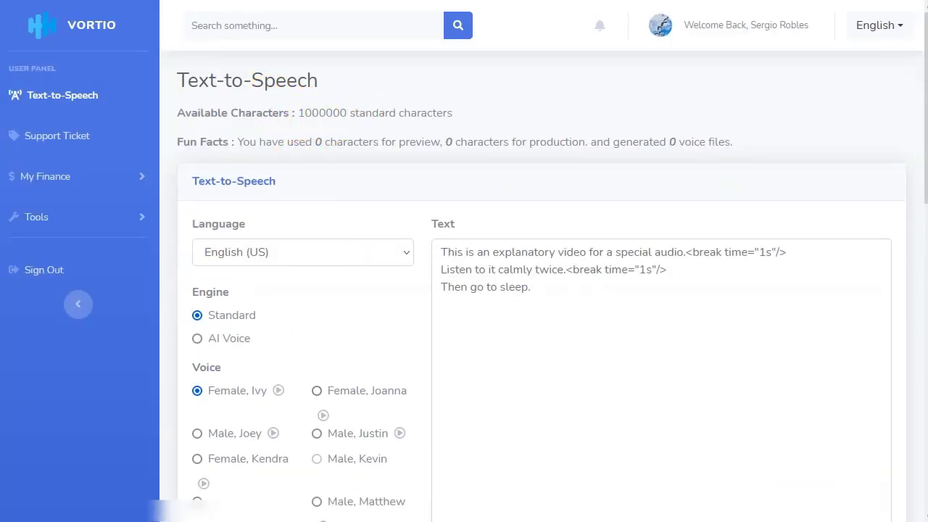
# - Reload the Text-to-Speech page and check the updated available characters and the preview and production usage
pyautogui.press('F5')
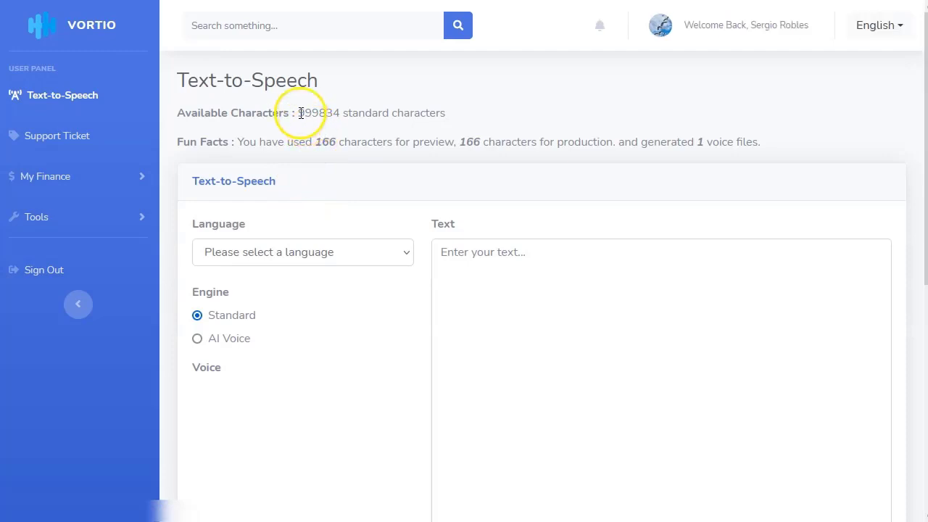
pyautogui.moveTo(299, 113); pyautogui.dragTo(339, 148)
pyautogui.click(326, 112)
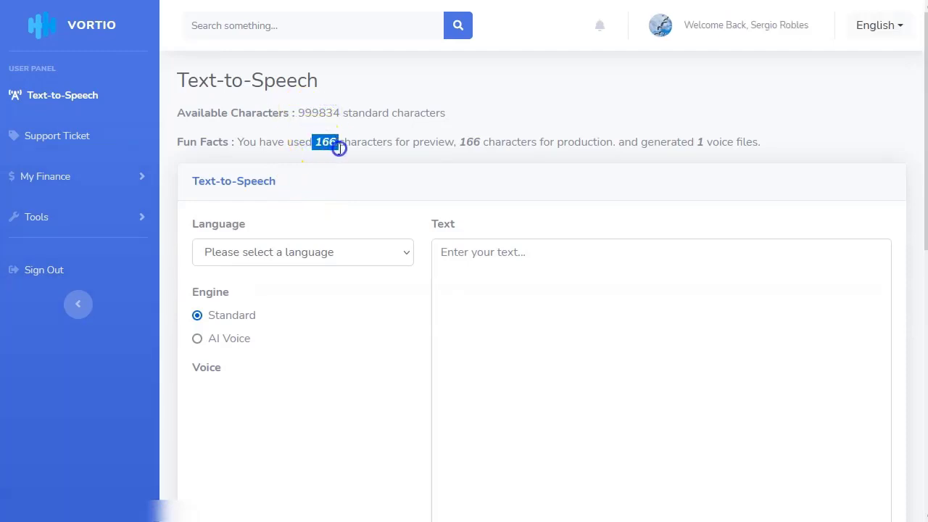
pyautogui.click(342, 148)
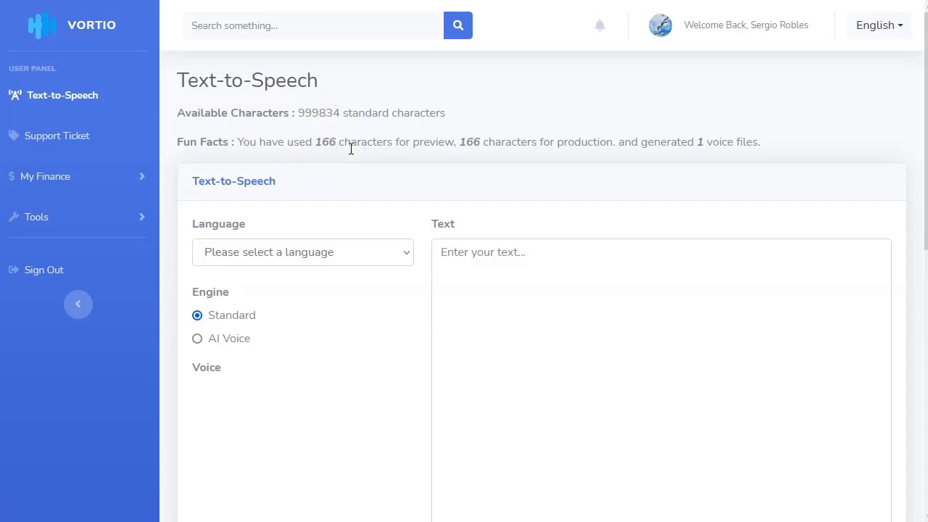
# - Look over the Tools and My Finance options, and return to the Text-to-Speech page
pyautogui.click(142, 226)
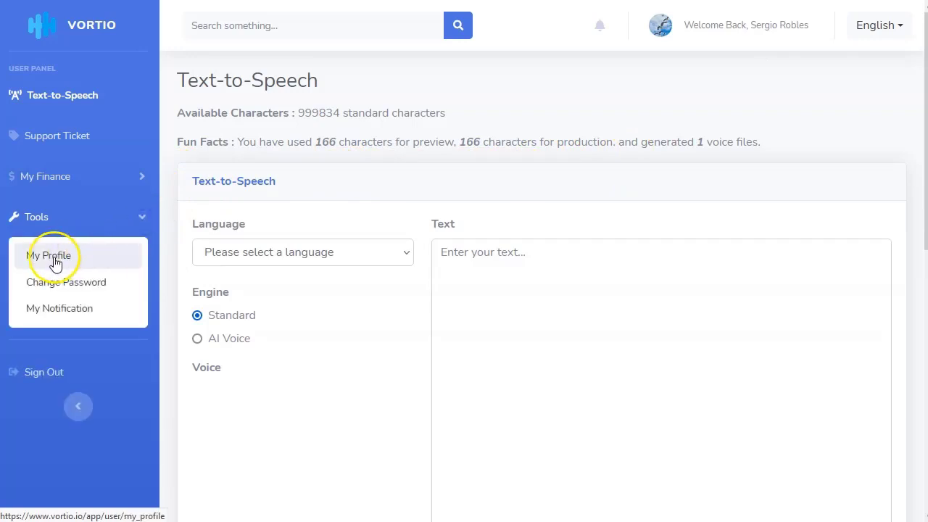
pyautogui.click(144, 178)
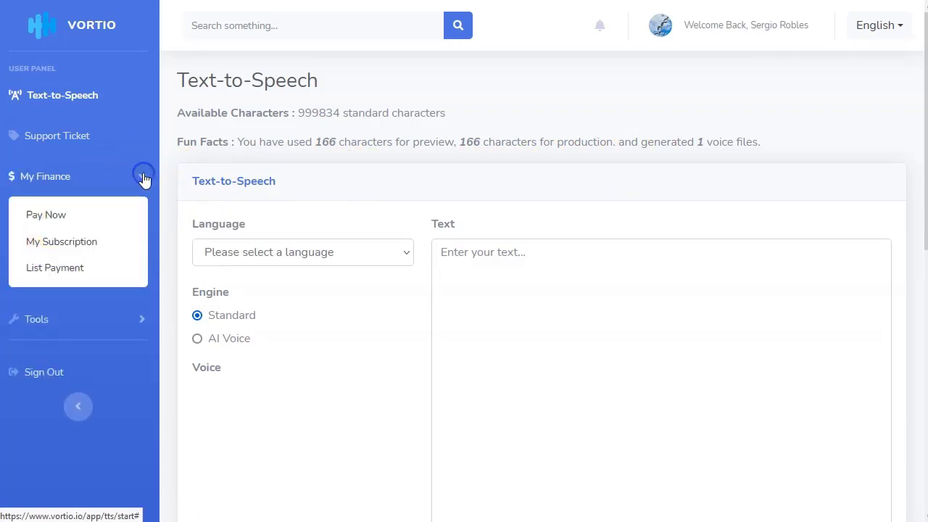
pyautogui.click(74, 97)
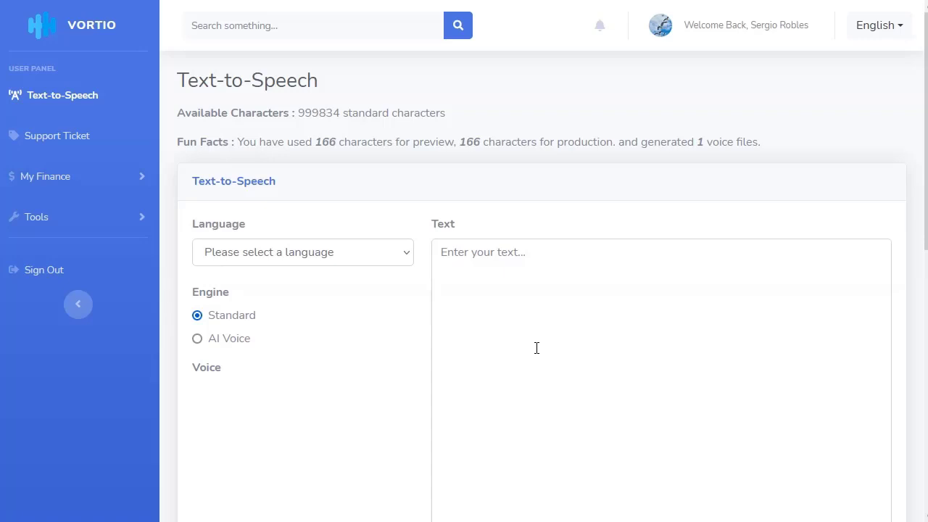
pyautogui.click(537, 353)
pyautogui.scroll(-2, 537, 354)
pyautogui.click(464, 355)
pyautogui.click(301, 259)
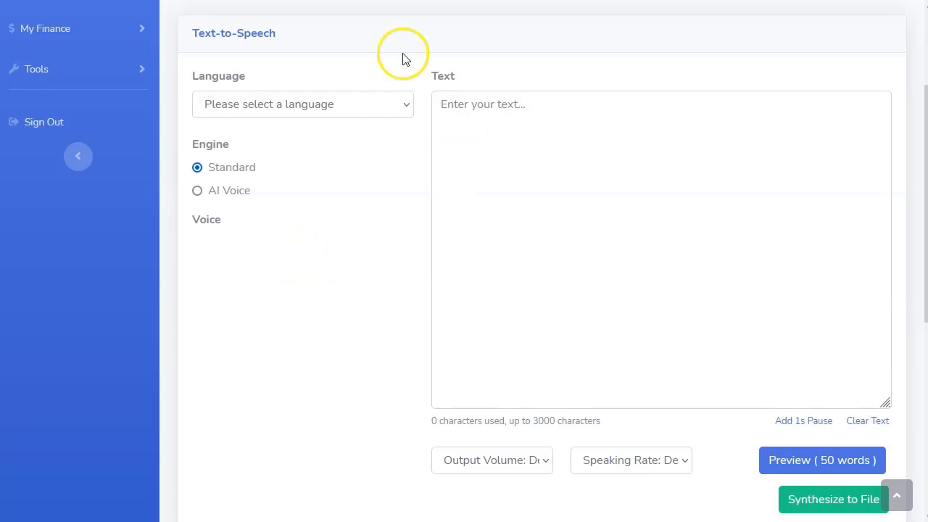
pyautogui.scroll(2, 343, 294)
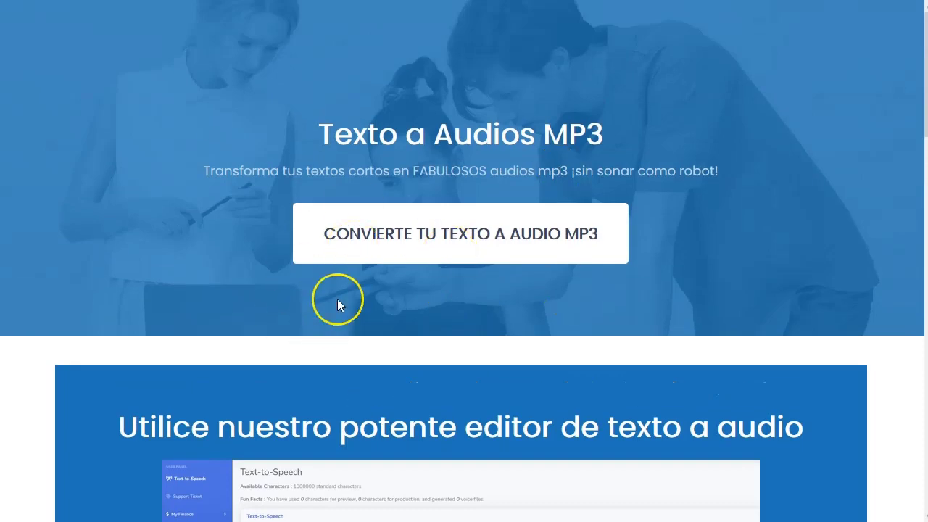
# - Review the Spanish Vortio landing page, including the sample audios and the section on what can be done with VORTIO
pyautogui.scroll(-5, 338, 298)
pyautogui.scroll(-20, 337, 305)
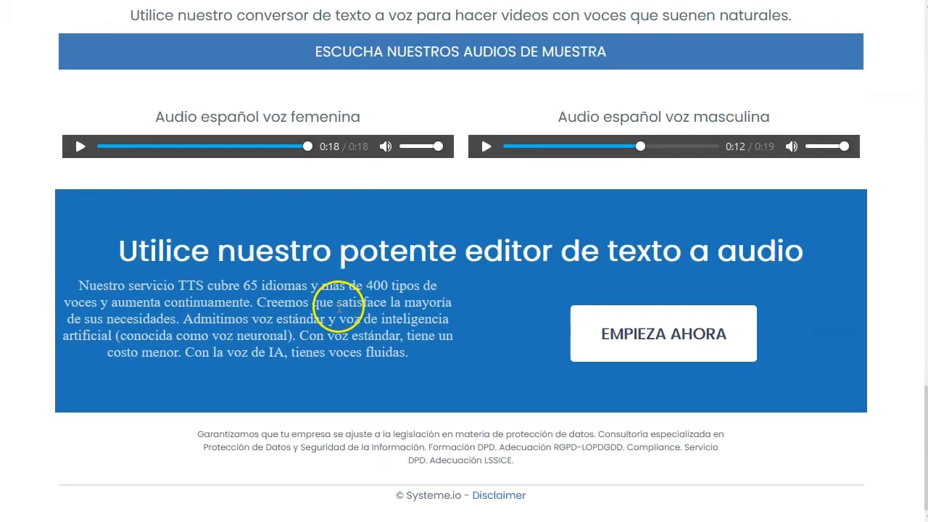
pyautogui.scroll(20, 339, 306)
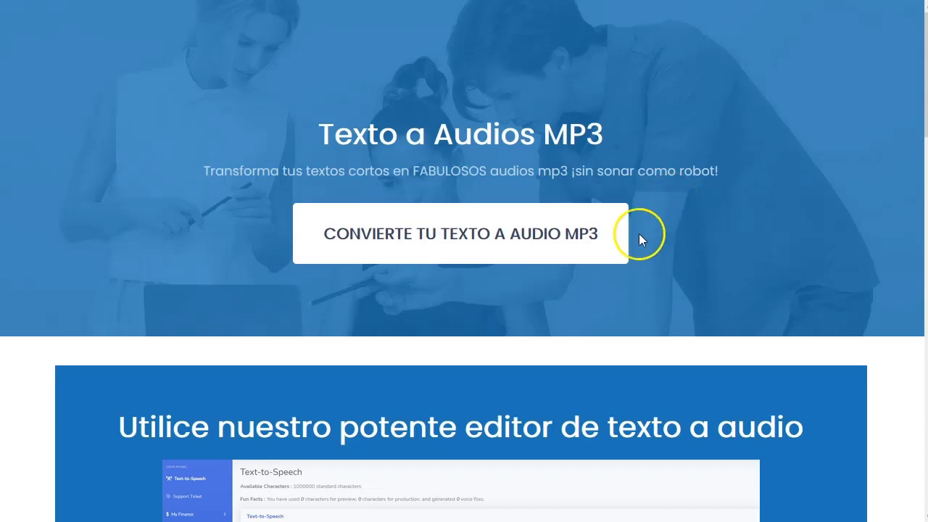
pyautogui.scroll(-9, 363, 307)
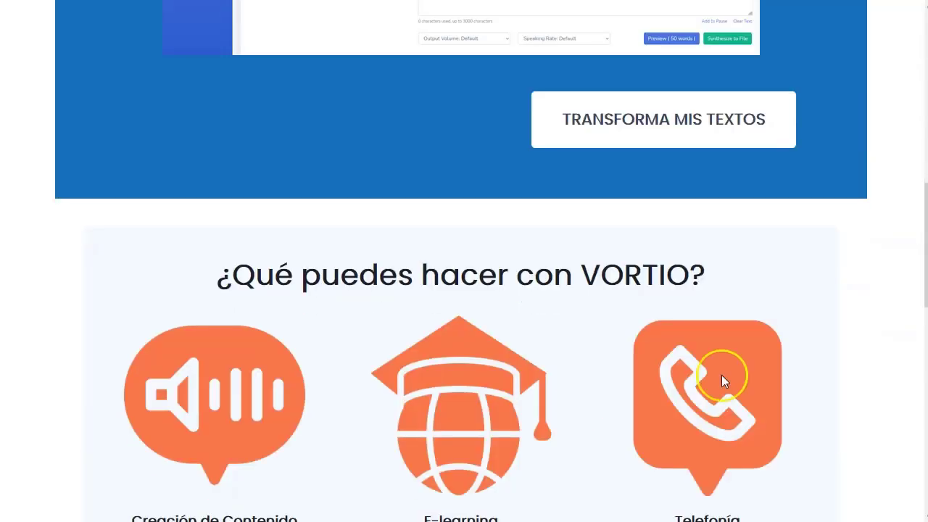
pyautogui.scroll(-5, 721, 375)
pyautogui.scroll(2, 718, 166)
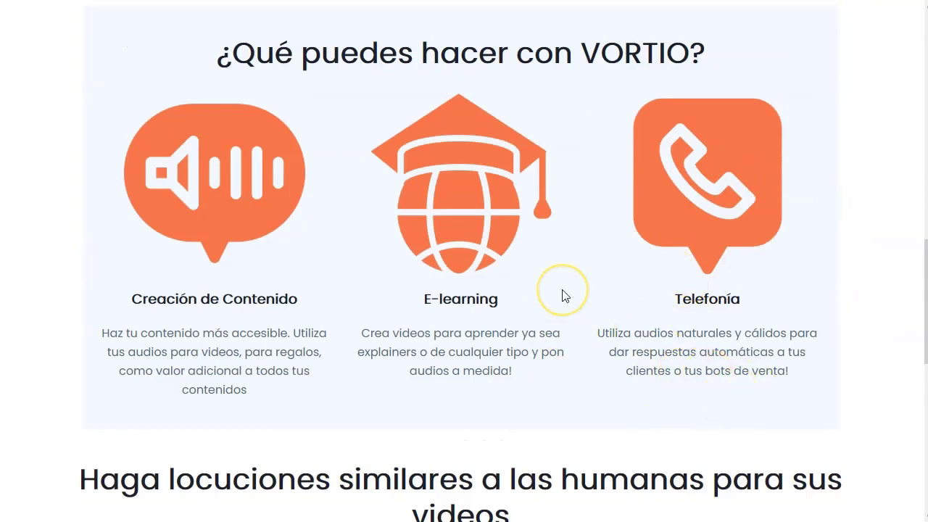
pyautogui.scroll(10, 564, 295)
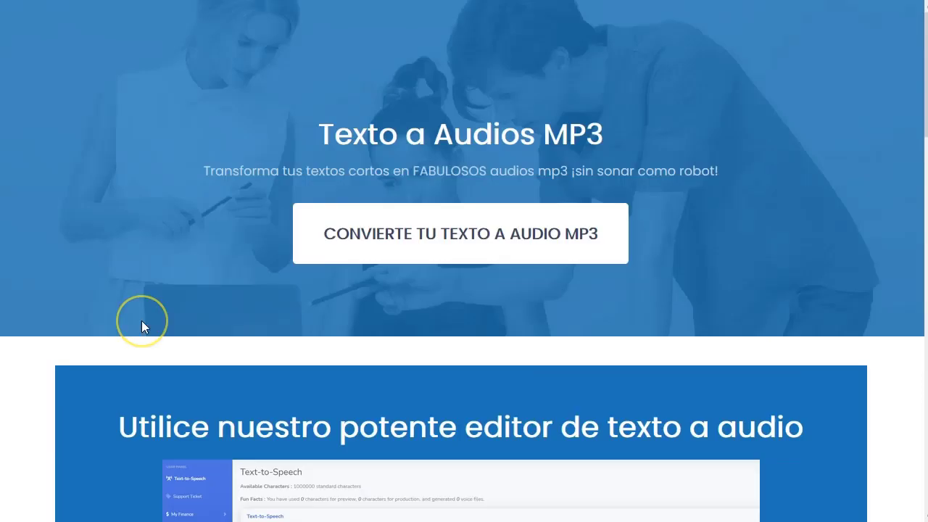